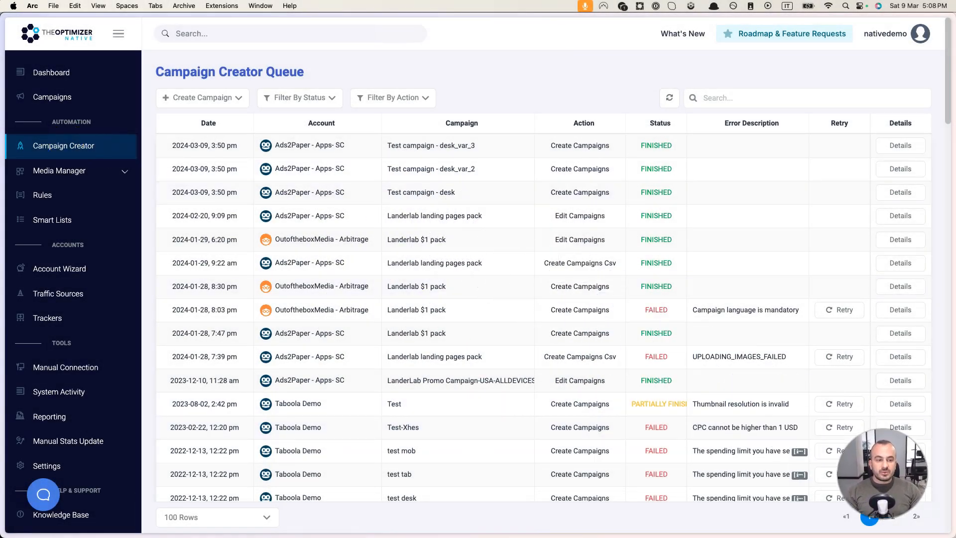
- Start creating a new campaign manually from the Campaign Creator queue
left_click(58, 149)
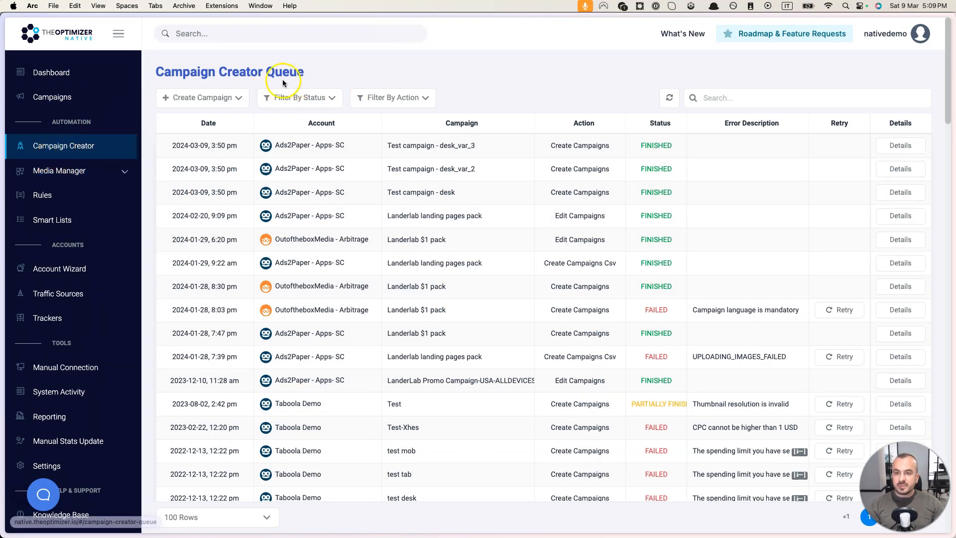
left_click(238, 102)
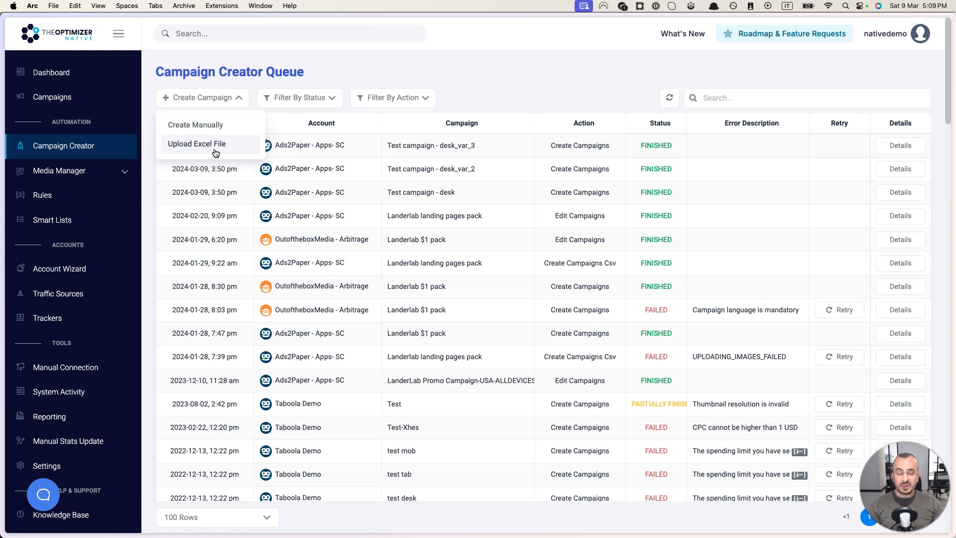
left_click(212, 128)
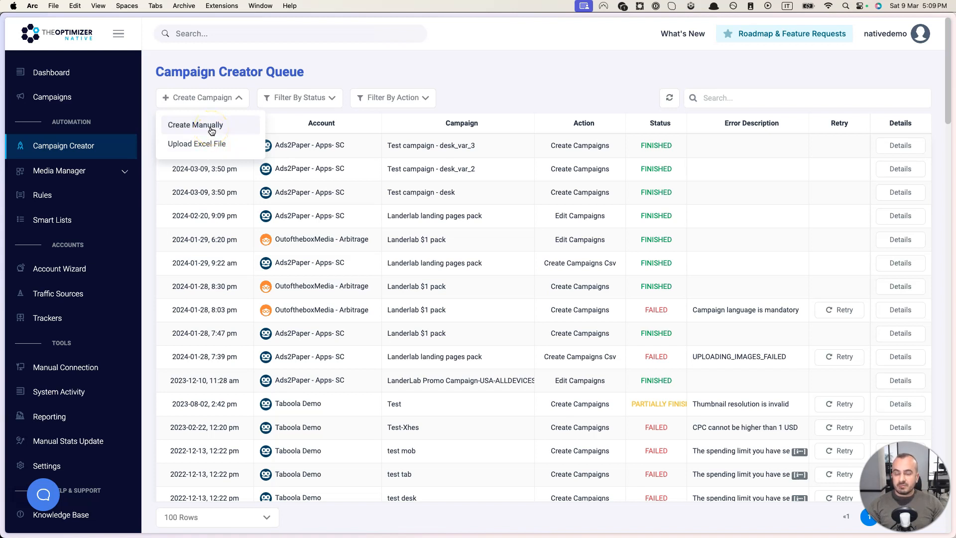
left_click(211, 129)
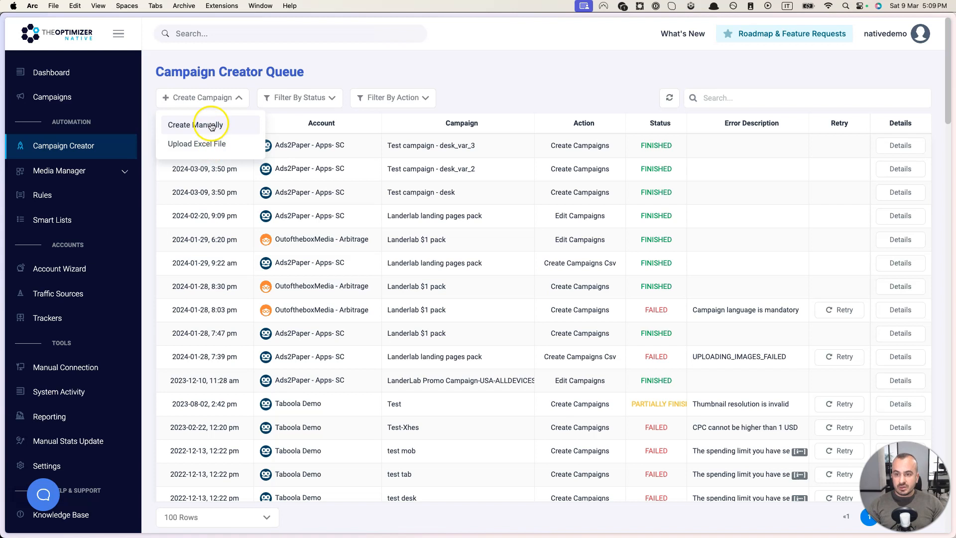
left_click(211, 130)
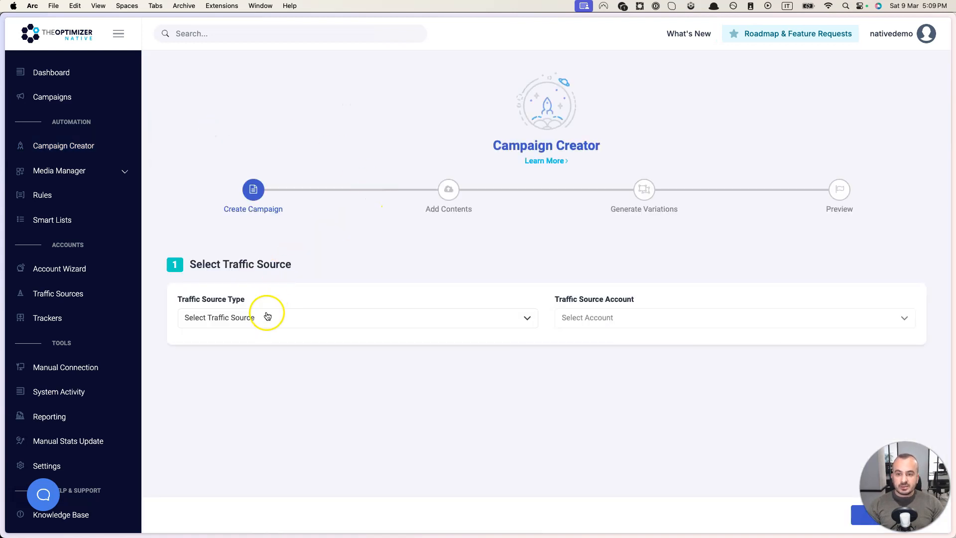
- Select Taboola as the traffic source type and Ads2Paper - Apps- SC as the traffic source account
left_click(266, 321)
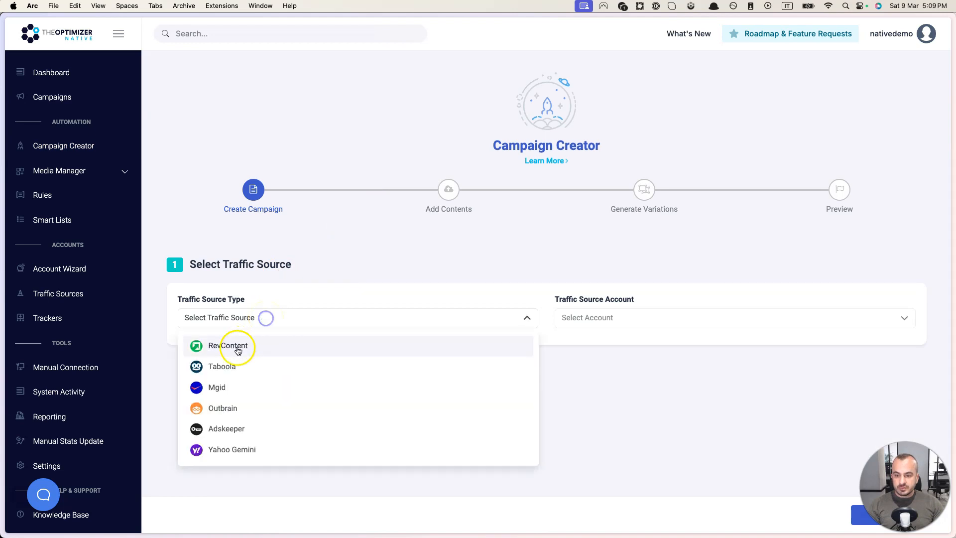
left_click(226, 367)
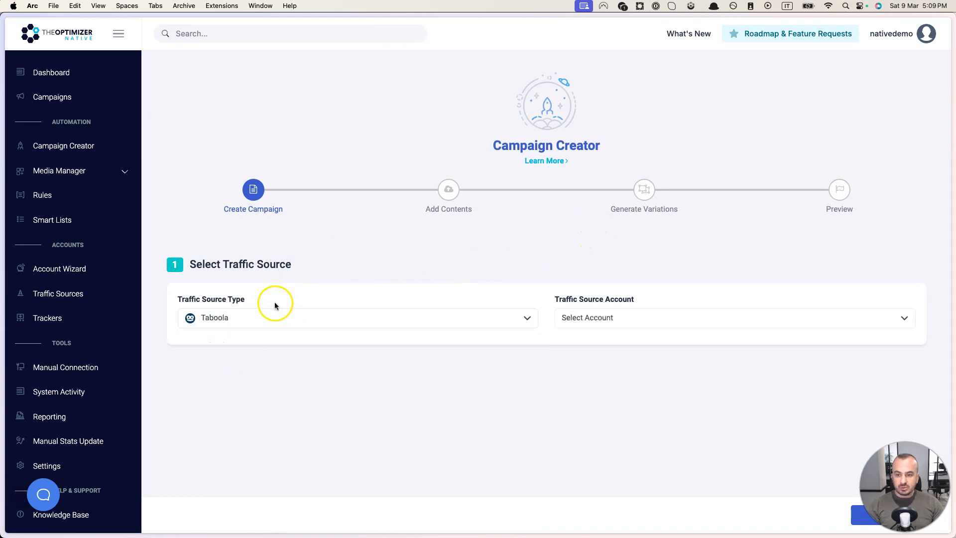
left_click(245, 321)
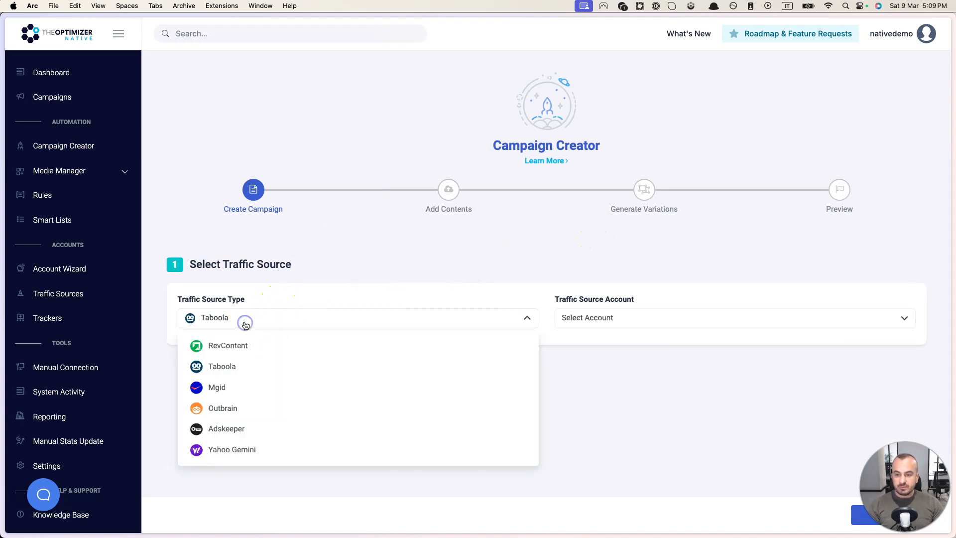
left_click(227, 369)
left_click(629, 321)
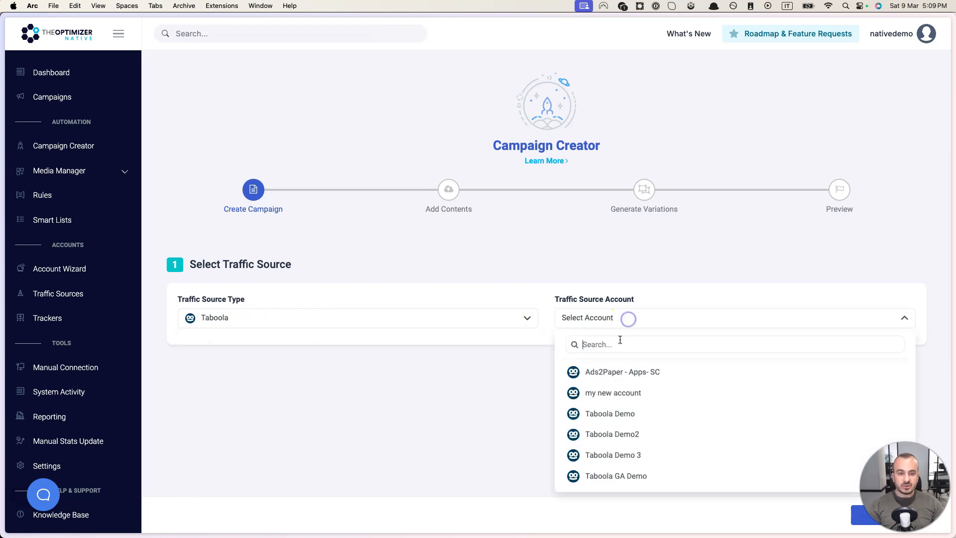
left_click(616, 373)
- Enter "Lanaderlab - desktop" as the campaign name in the basic info
scroll(493, 298, "down", 4)
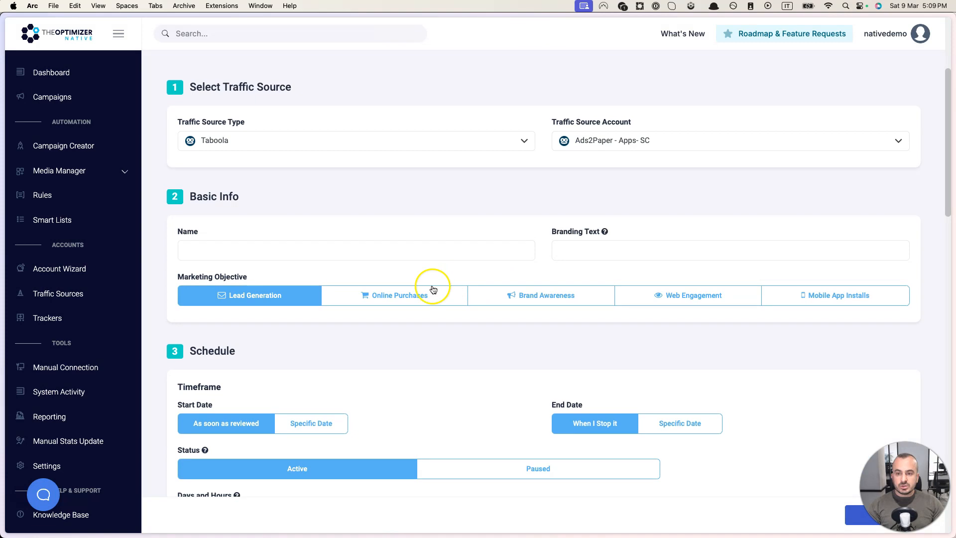
scroll(448, 274, "down", 1)
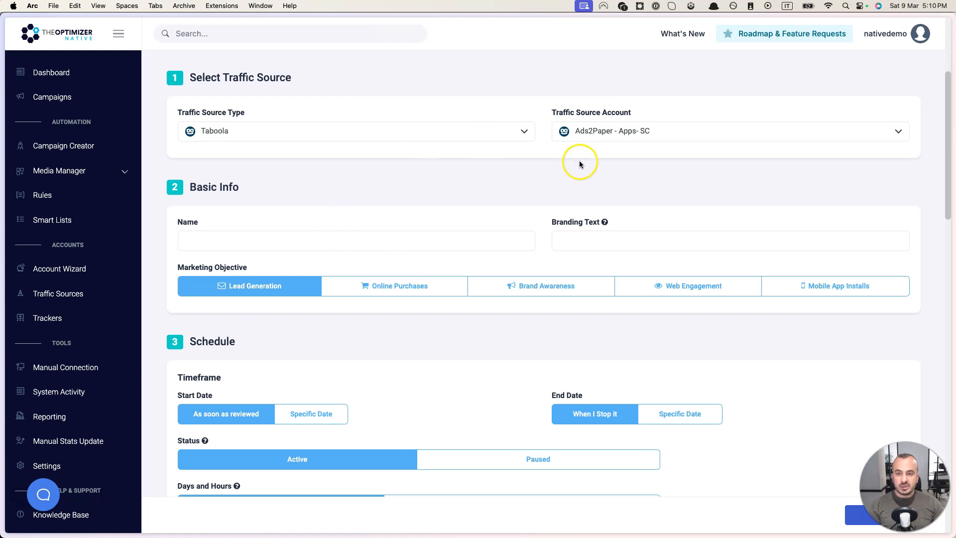
scroll(496, 335, "down", 1)
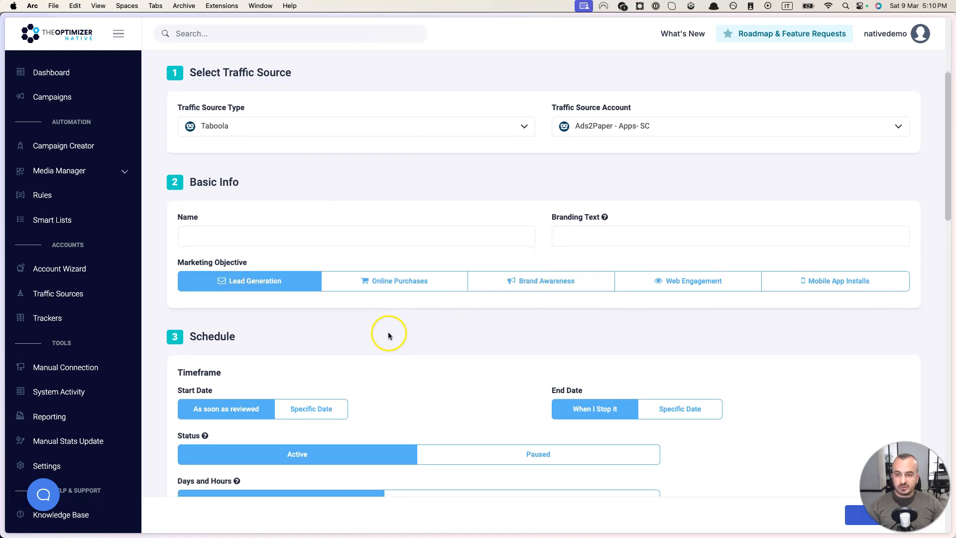
left_click(256, 234)
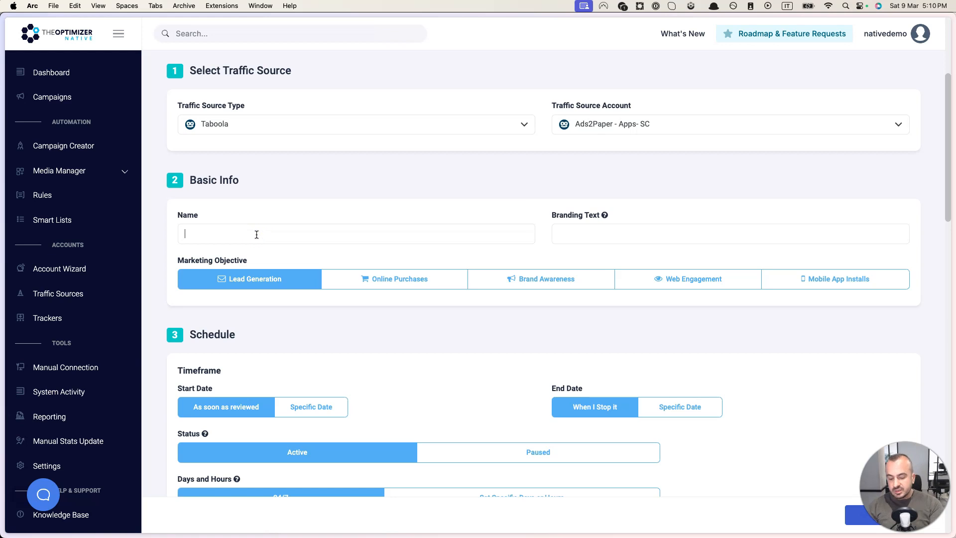
type("landerlab")
key("BackSpace")
key("BackSpace")
key("BackSpace")
key("BackSpace")
key("BackSpace")
key("BackSpace")
key("BackSpace")
key("BackSpace")
key("BackSpace")
type("La")
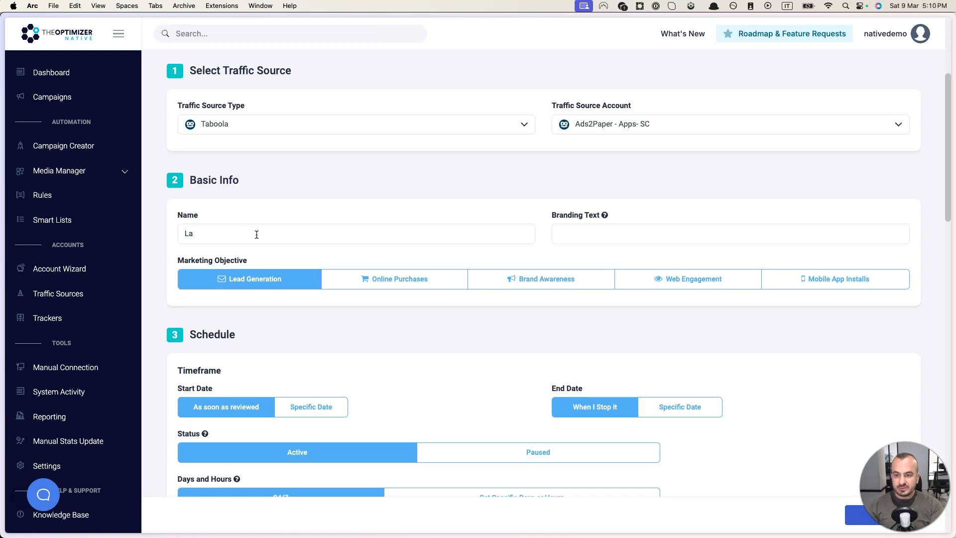
type("naderlab ")
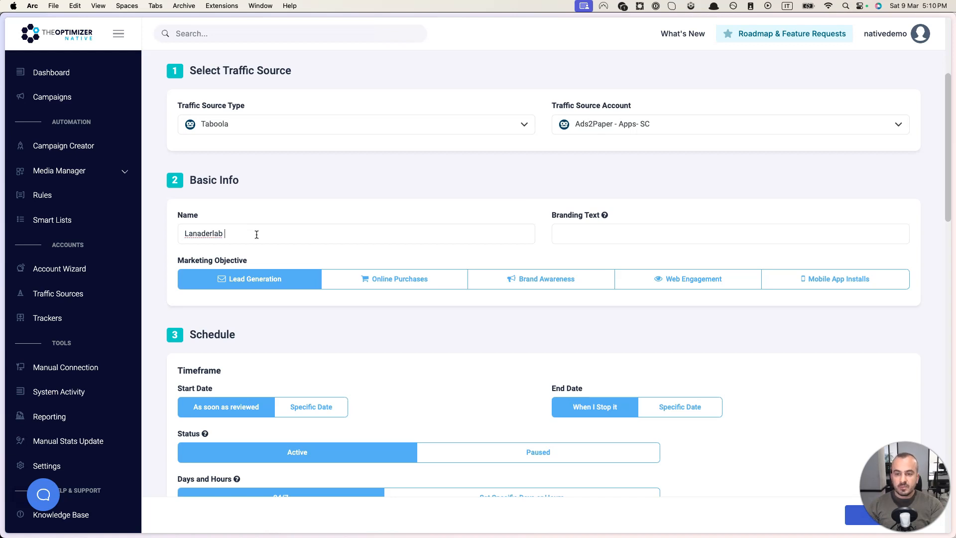
type("- desktop")
- Set the branding text to landerlab.io and choose Brand Awareness as the marketing objective
left_click(608, 234)
type("lane")
type("erlab.io")
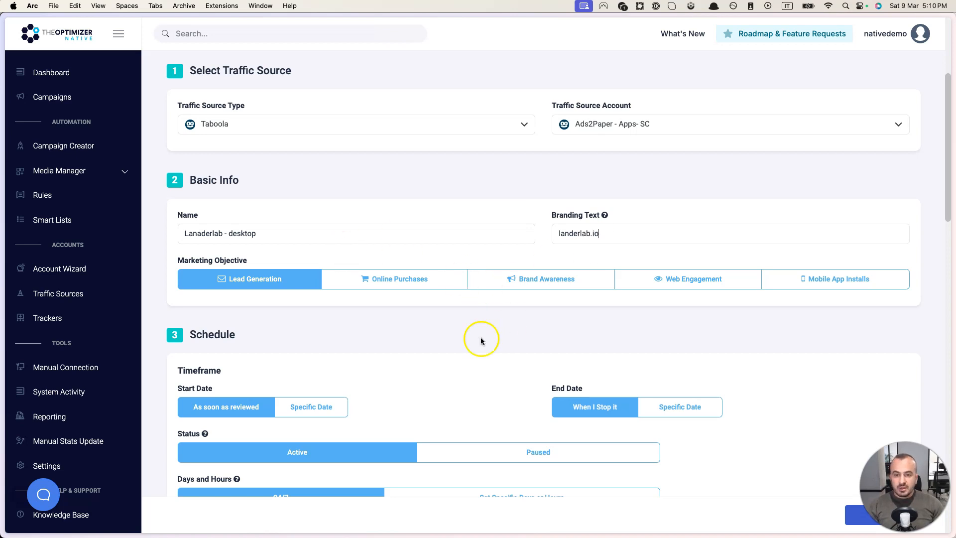
scroll(369, 304, "down", 1)
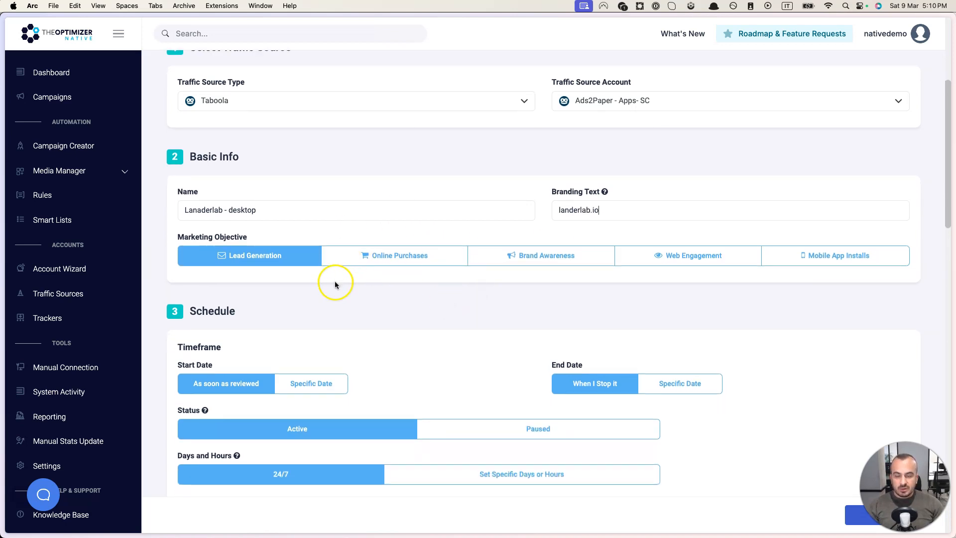
scroll(348, 276, "down", 1)
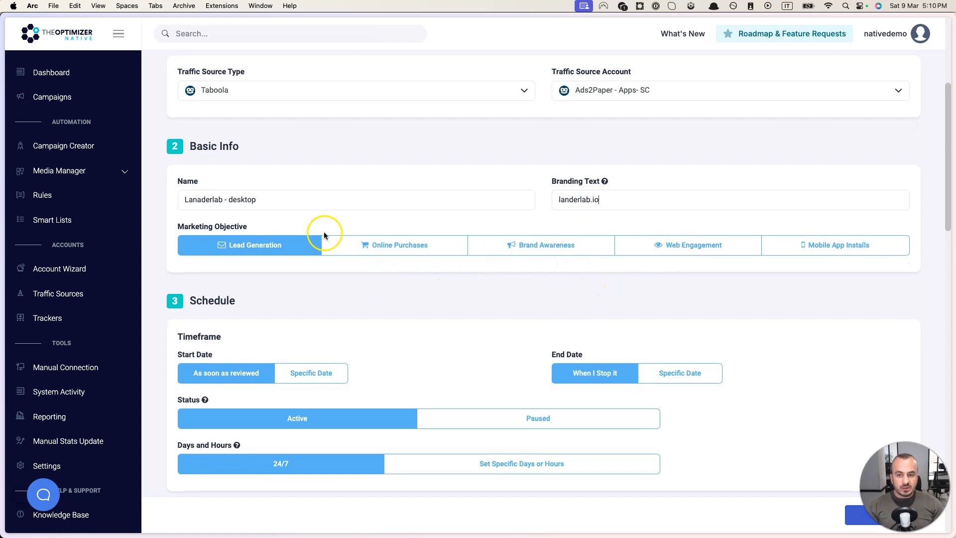
left_click(558, 247)
- Restrict the platform targeting to Desktop by excluding Tablet and Mobile
scroll(465, 303, "down", 3)
scroll(235, 303, "down", 3)
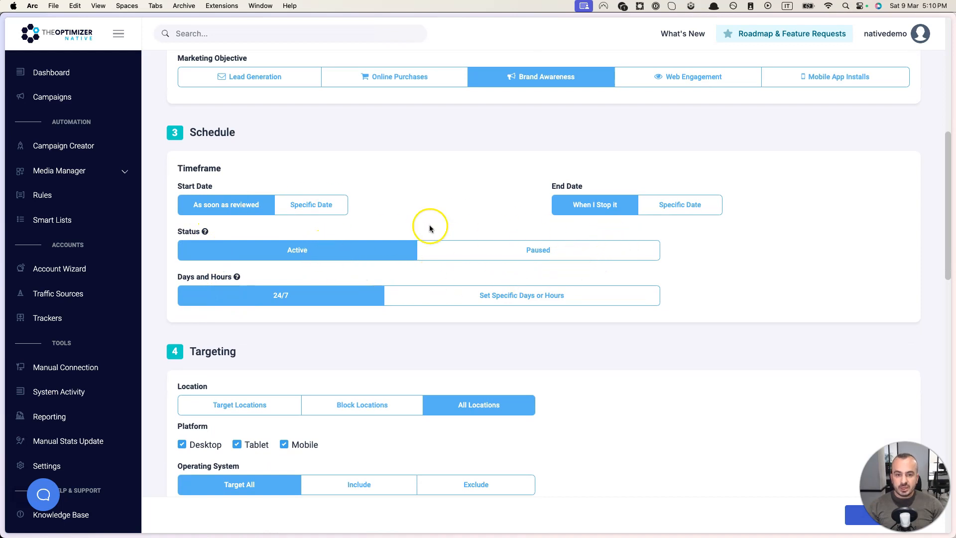
scroll(455, 230, "down", 4)
scroll(401, 236, "down", 3)
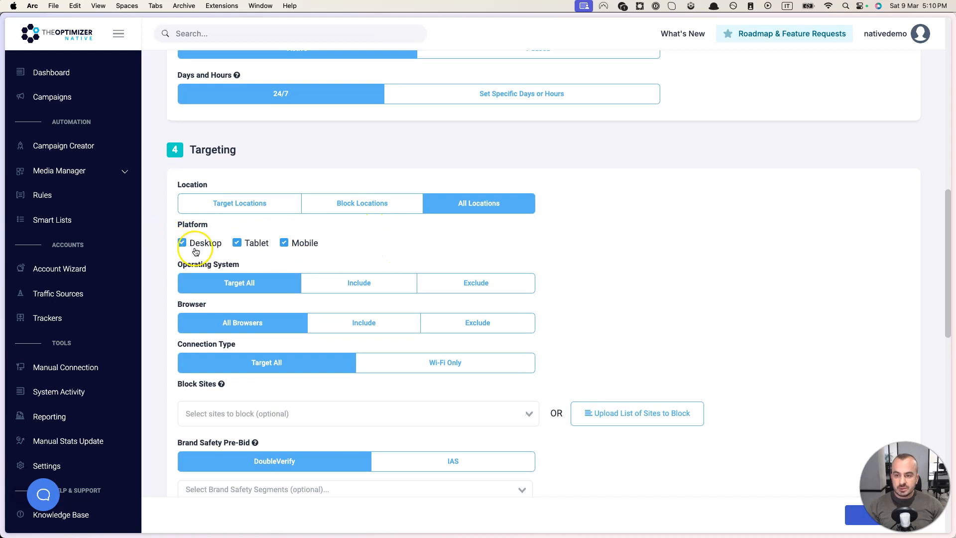
left_click(237, 243)
left_click(293, 248)
- Examine the remaining targeting options, including the sites available to block and the form for pasting a list of blocked sites
scroll(418, 244, "down", 1)
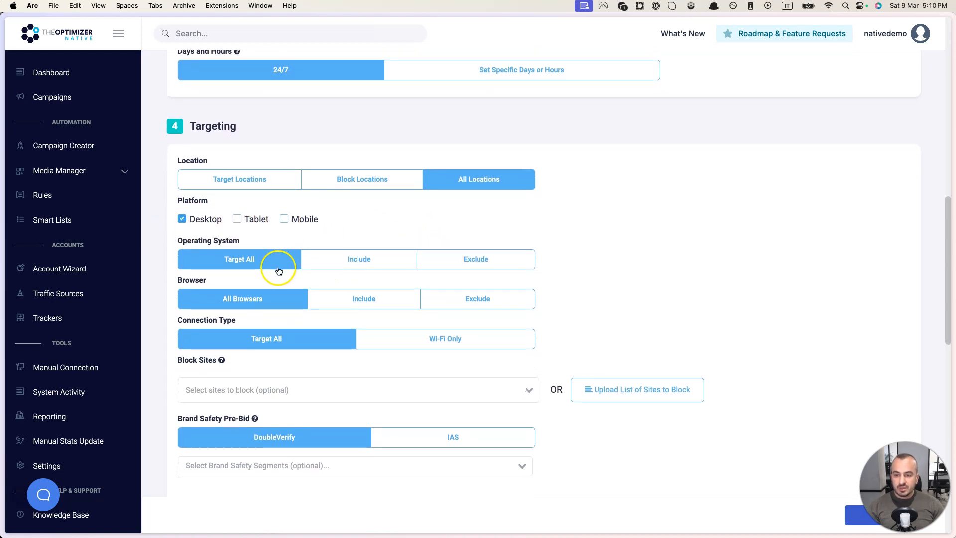
scroll(276, 264, "down", 1)
scroll(264, 289, "down", 3)
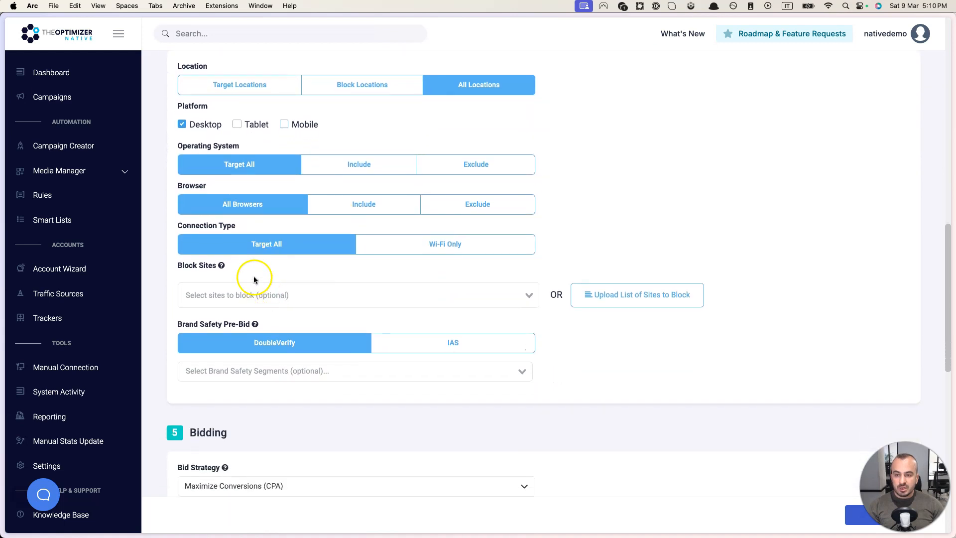
scroll(404, 279, "down", 2)
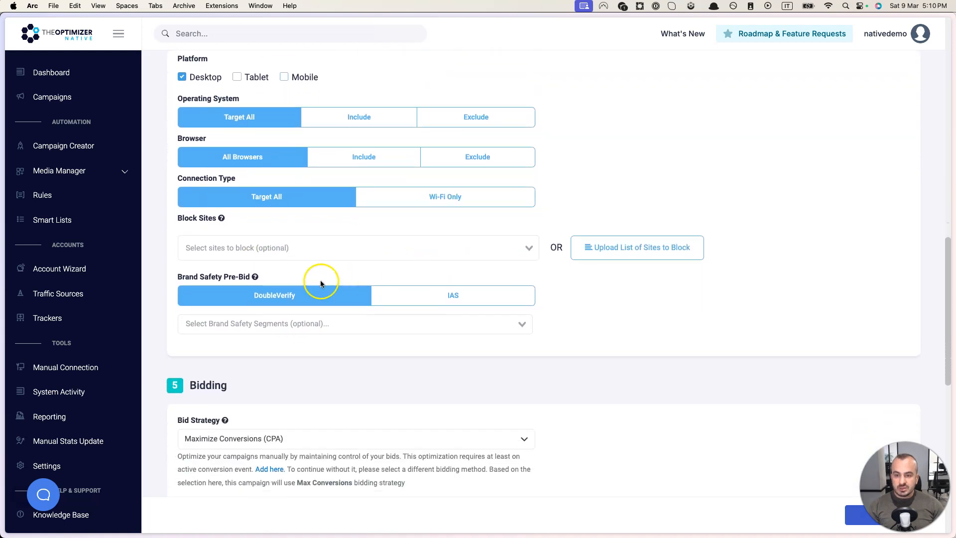
left_click(236, 249)
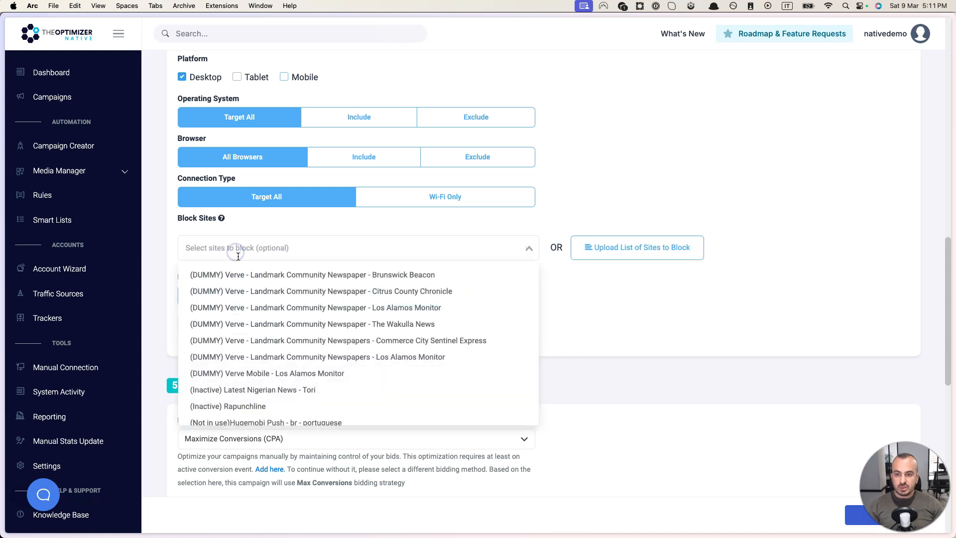
scroll(241, 350, "down", 3)
scroll(252, 351, "up", 4)
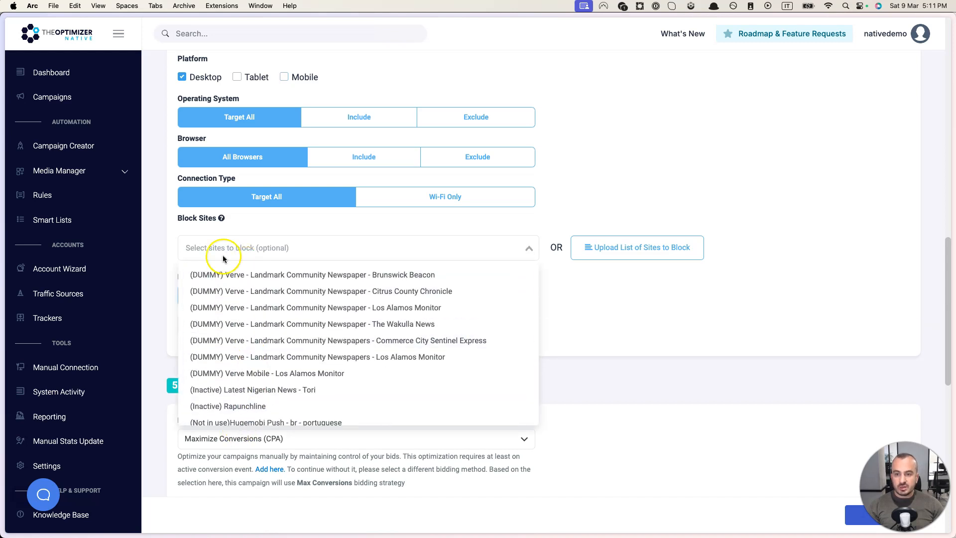
left_click(596, 213)
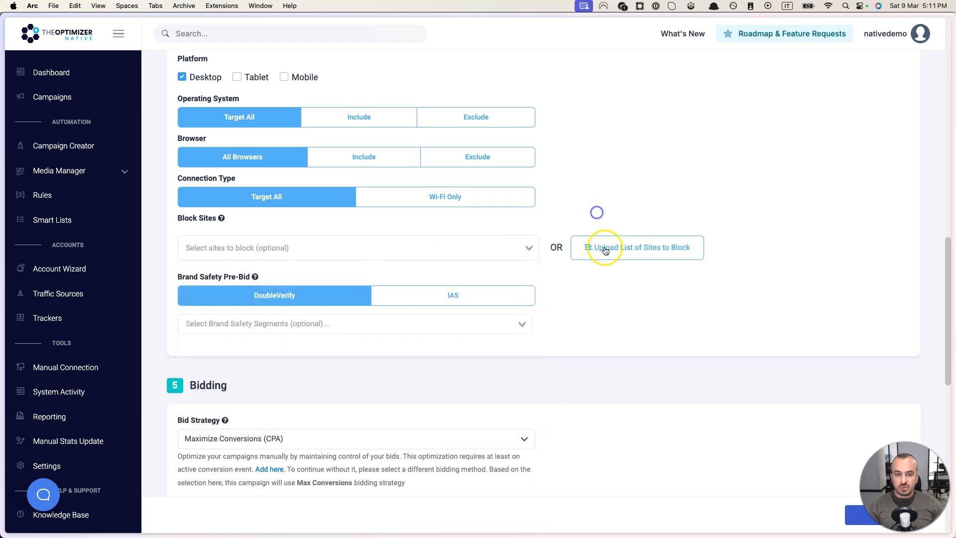
left_click(618, 248)
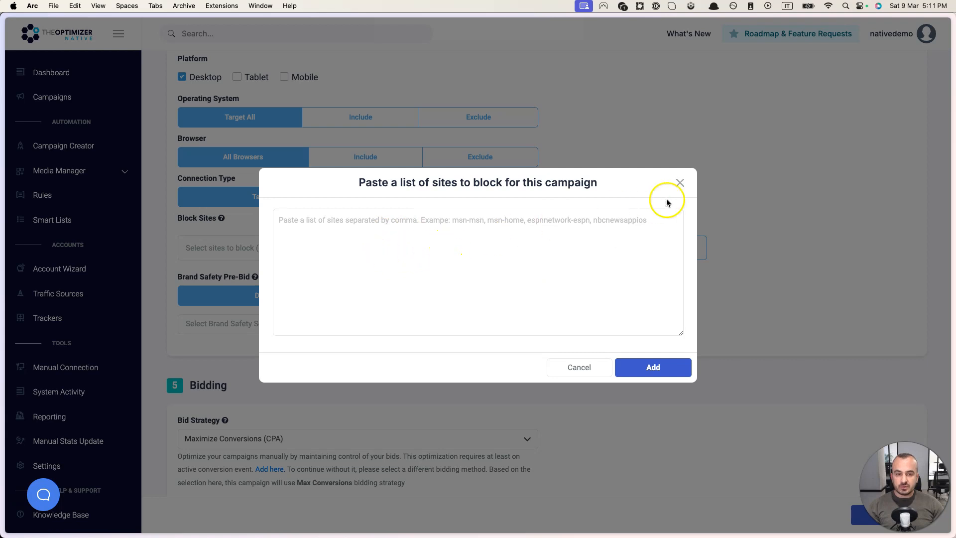
left_click(679, 187)
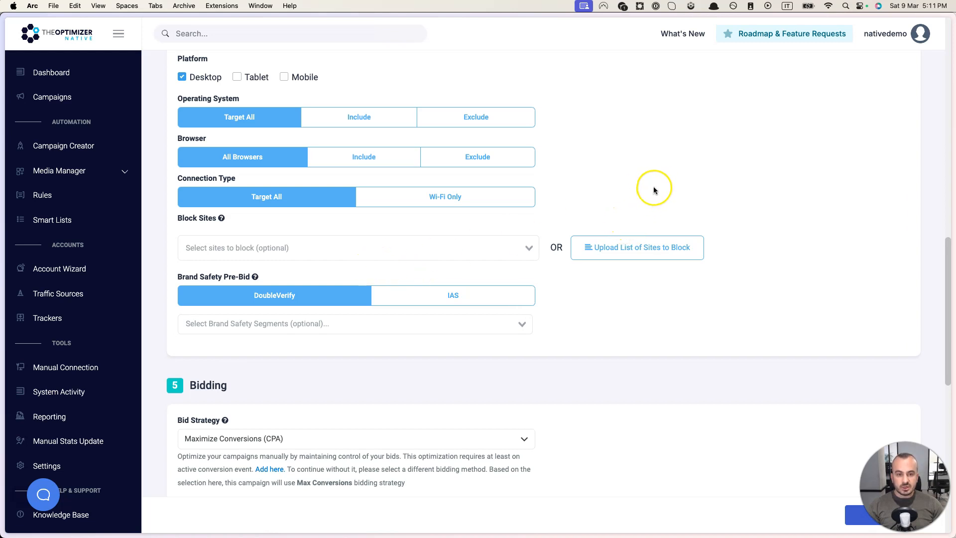
- Filter the widgets of the Landerlab landing pages pack campaign to the deactivated ones and copy the IDs of all of them
mouse_move(23, 272)
left_click(40, 106)
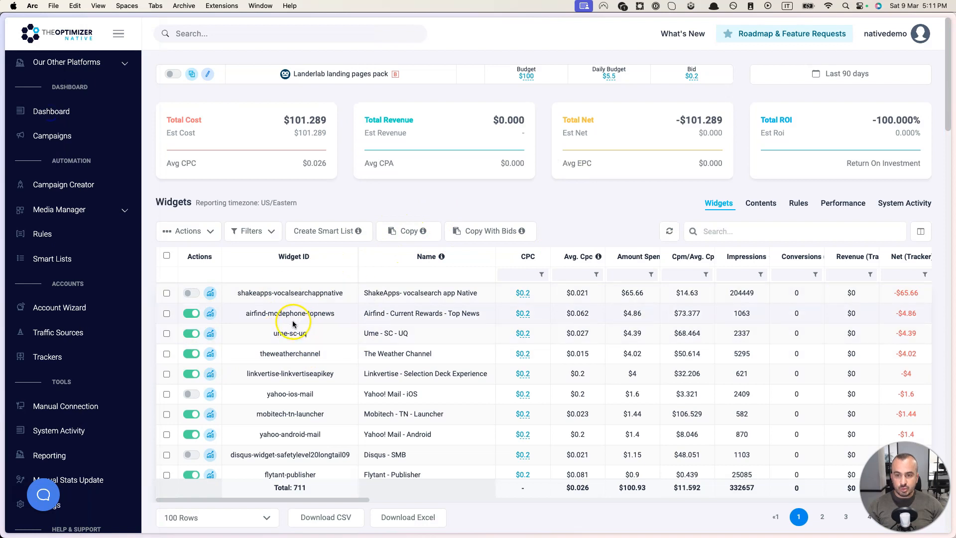
left_click(212, 235)
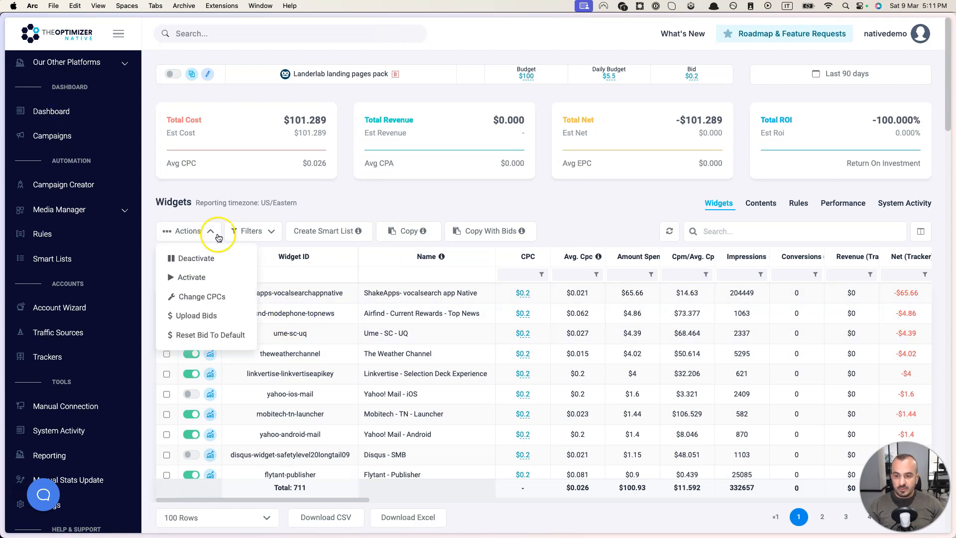
left_click(266, 233)
left_click(265, 290)
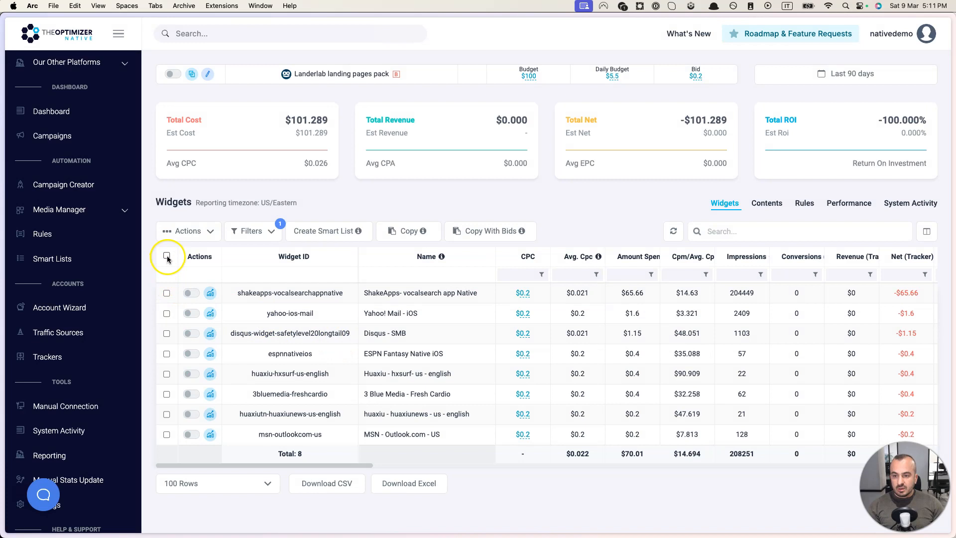
left_click(167, 256)
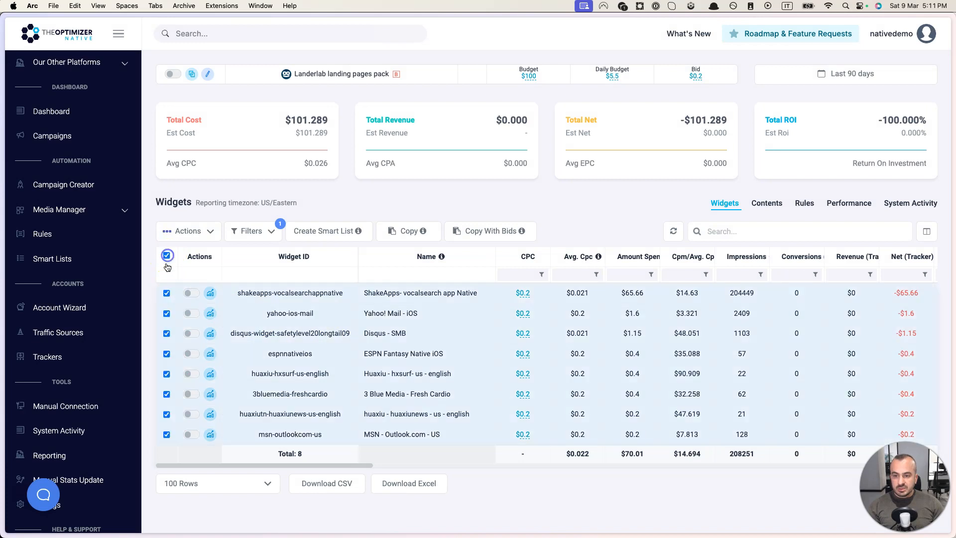
left_click(406, 234)
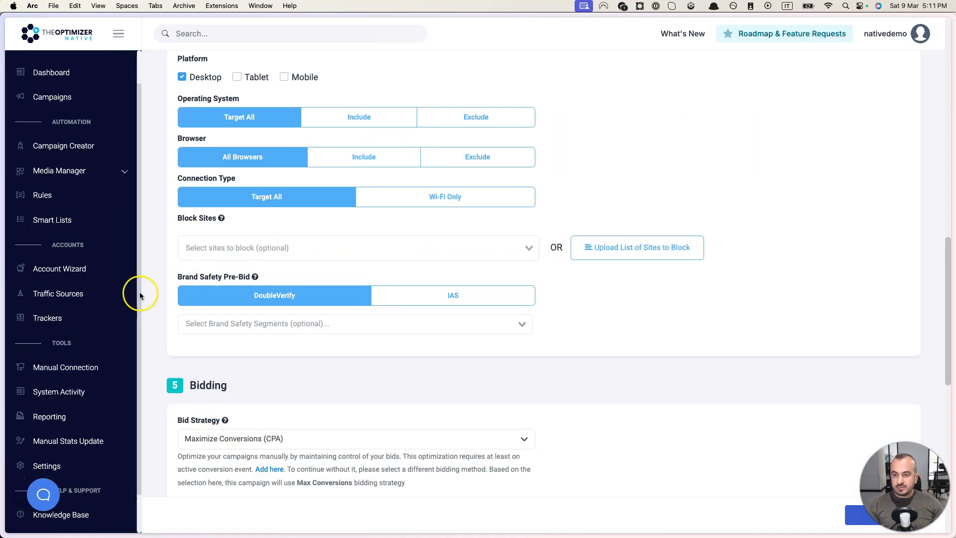
- Add the copied widget IDs to the new campaign's blocked sites as a pasted list
left_click(600, 267)
key("super+v")
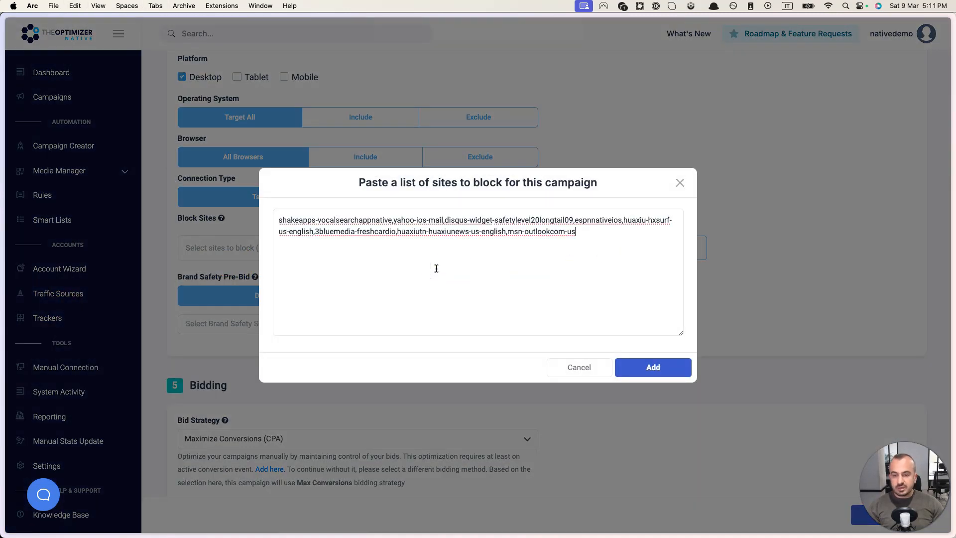
left_click(652, 367)
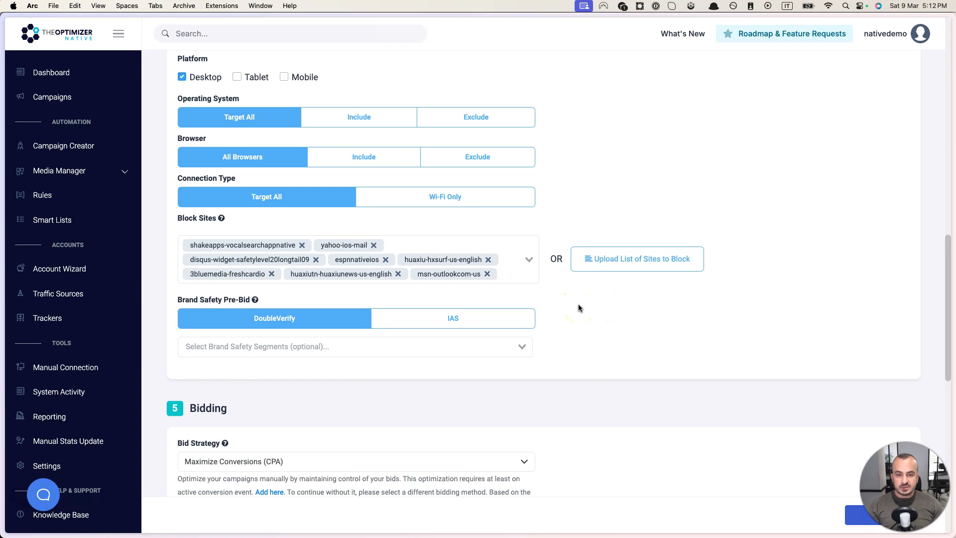
- Set the bid strategy to Bid Control (CPC/CPM) with a CPC of 0.15 USD
left_click(630, 315)
scroll(602, 323, "down", 3)
scroll(615, 315, "down", 1)
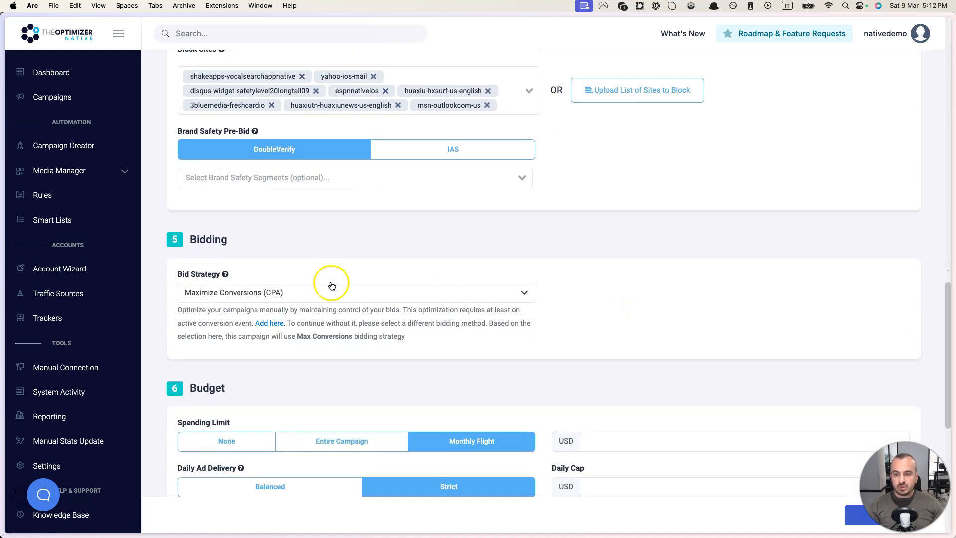
scroll(291, 294, "down", 1)
left_click(301, 234)
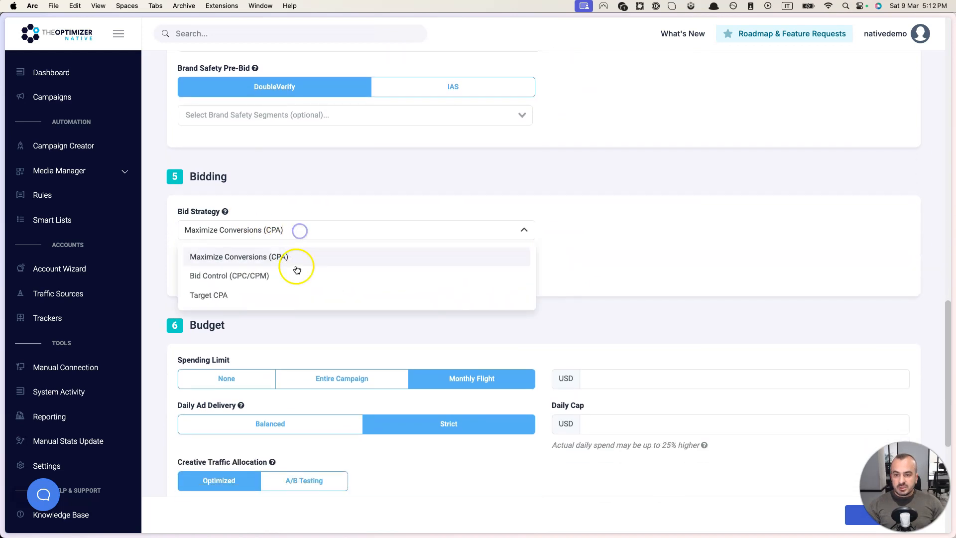
left_click(260, 284)
left_click(242, 284)
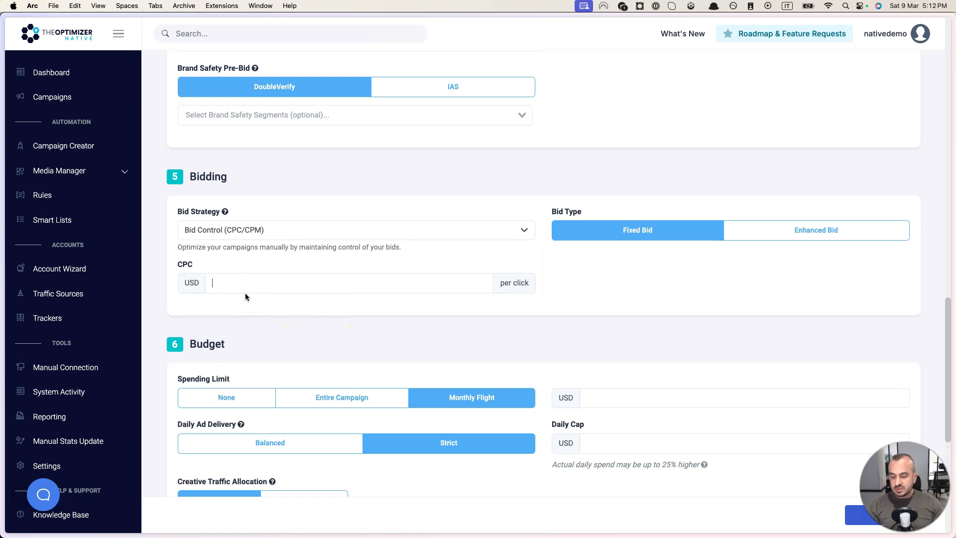
type("0.15")
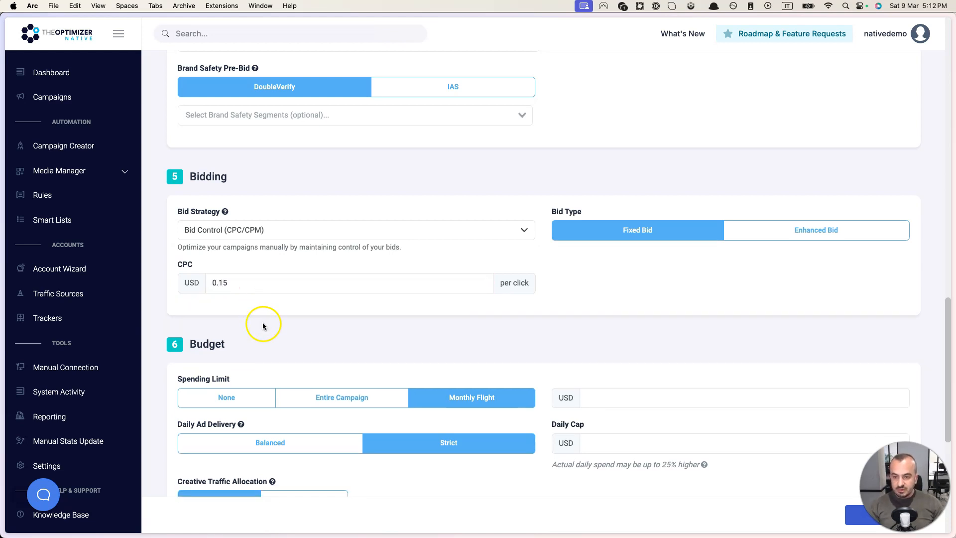
- Set the monthly flight spending limit to 100 USD and the daily cap to 20 USD, and continue to the ad contents
scroll(262, 323, "down", 4)
left_click(613, 296)
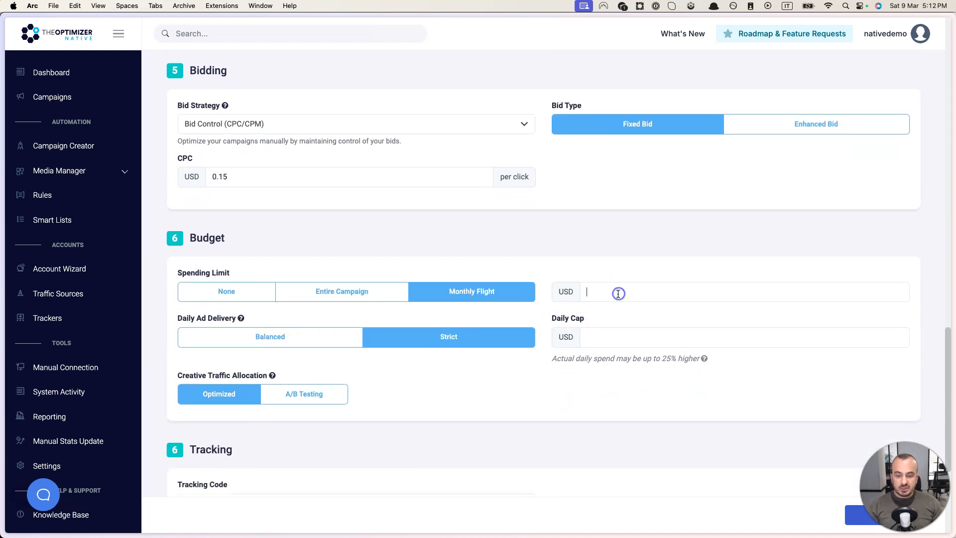
left_click(614, 336)
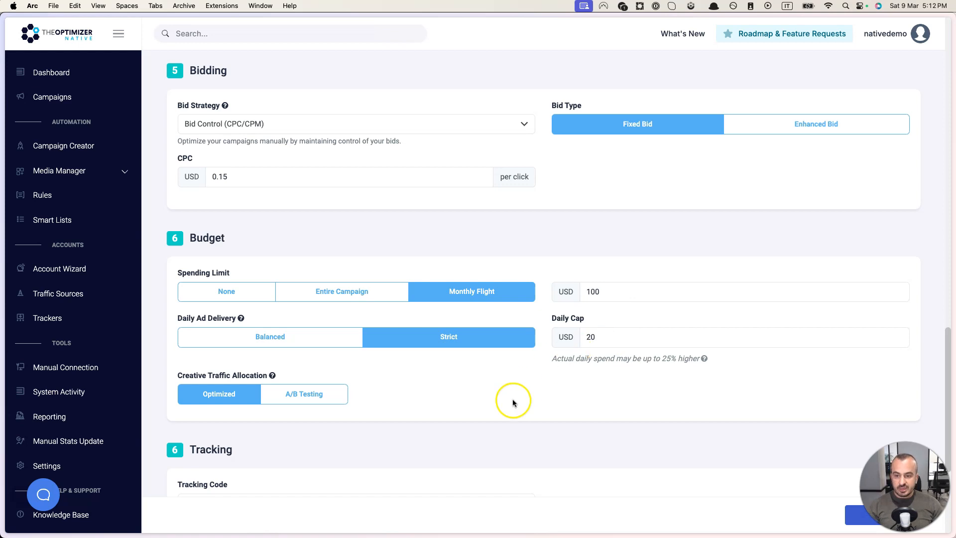
scroll(512, 399, "down", 8)
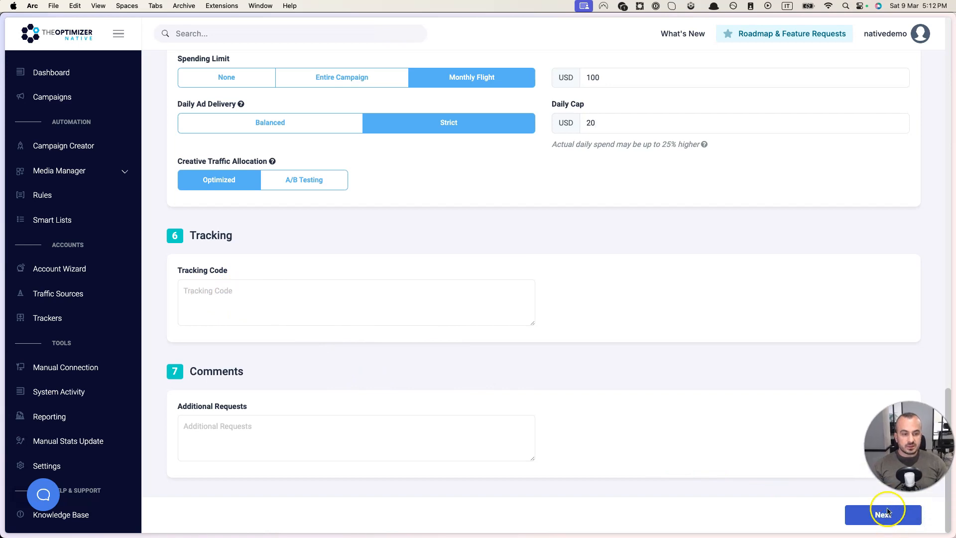
left_click(886, 515)
scroll(532, 375, "down", 5)
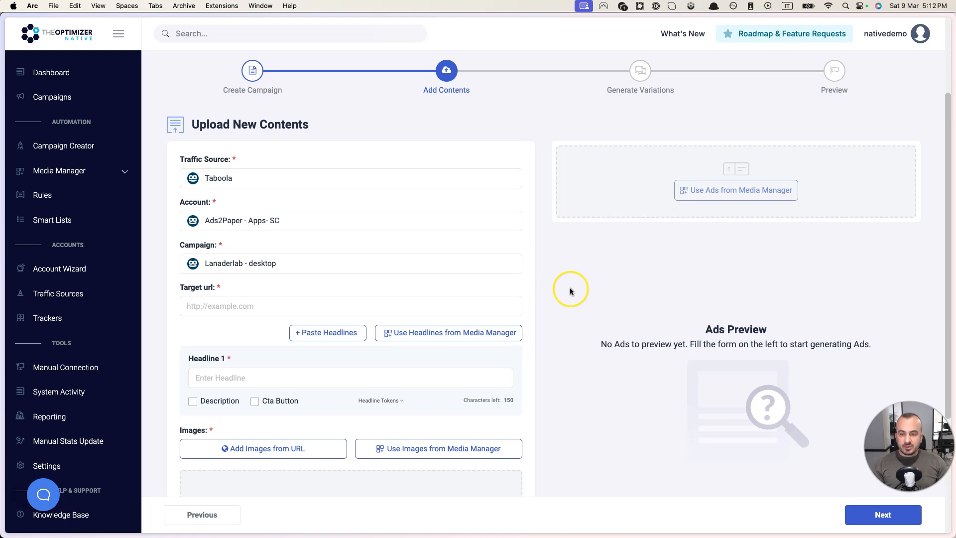
left_click(240, 307)
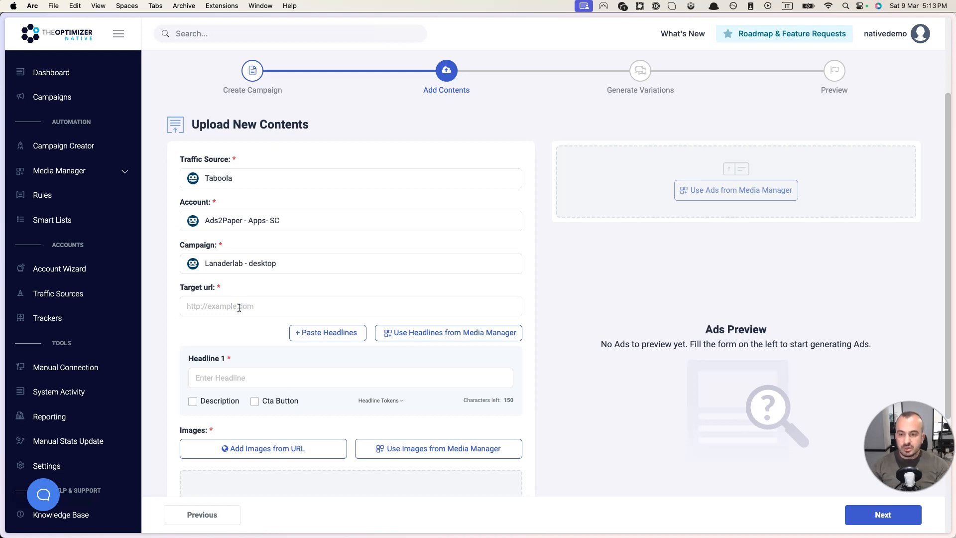
type("http")
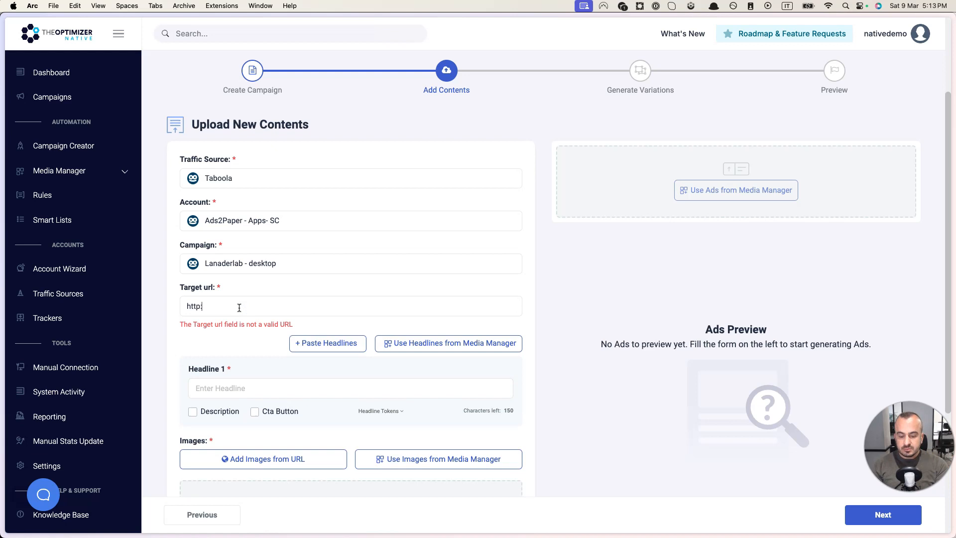
type("://landerlab")
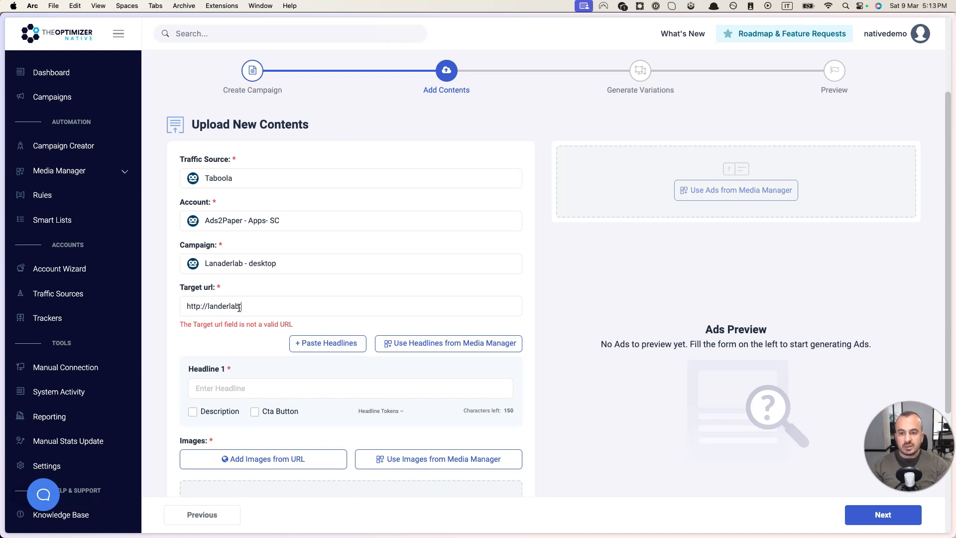
type(".io")
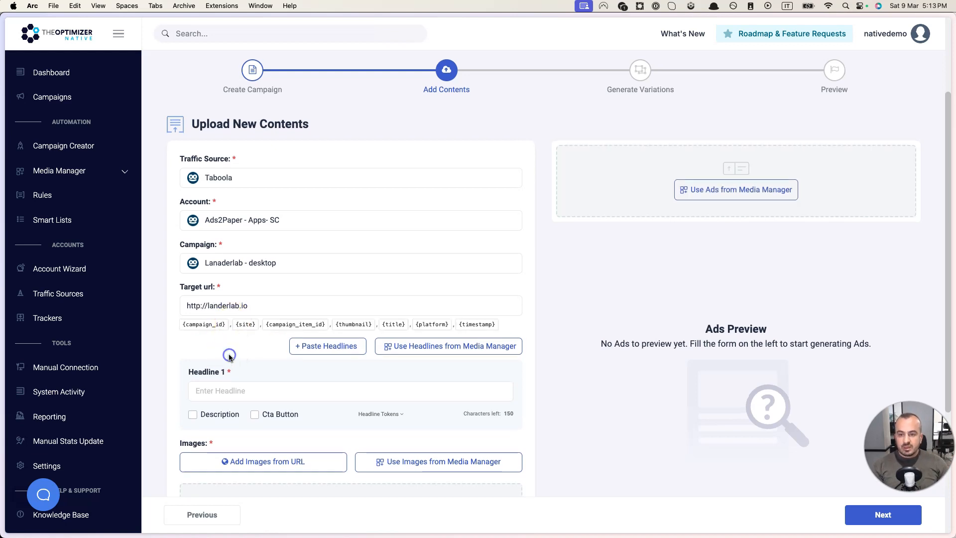
- Enter "manual headline 1" and "manual headline 2" as the first two headlines
scroll(223, 351, "down", 3)
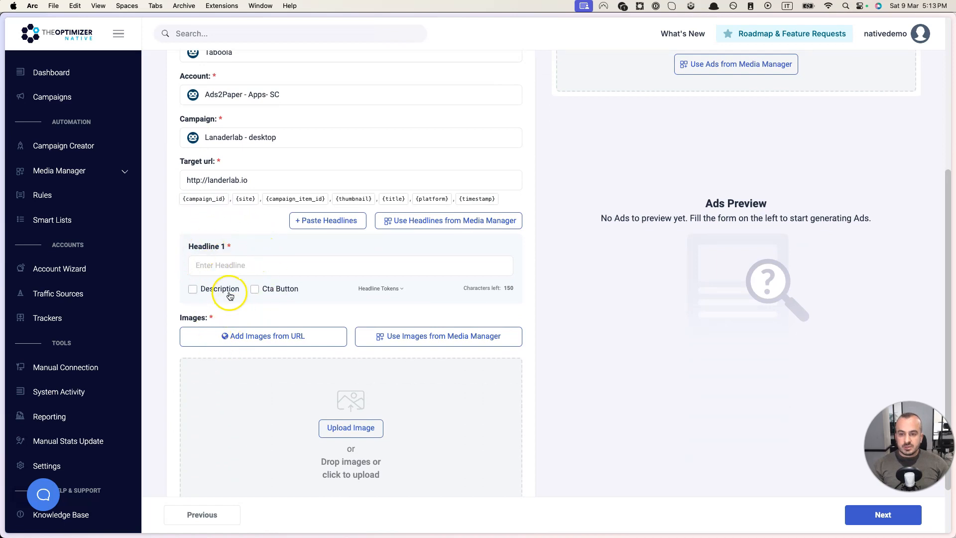
left_click(228, 267)
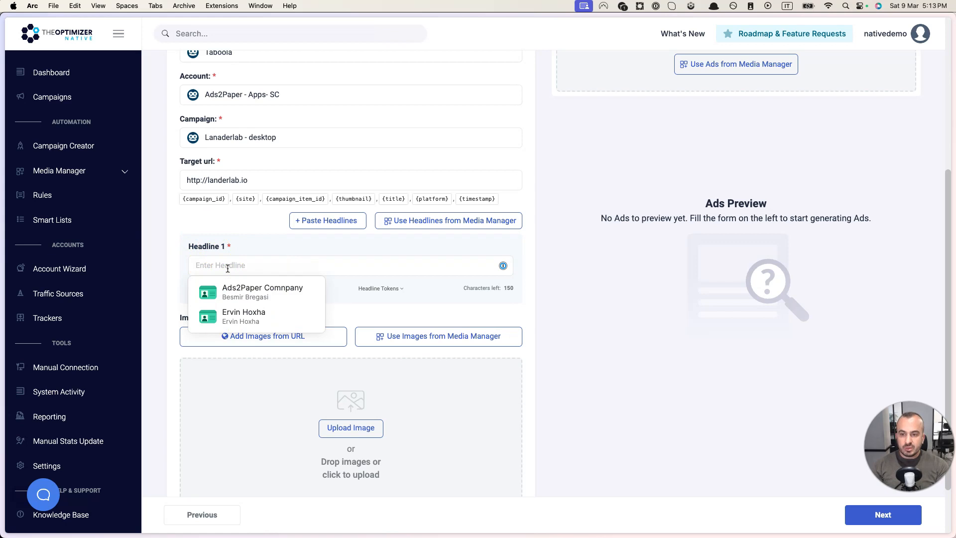
type("man")
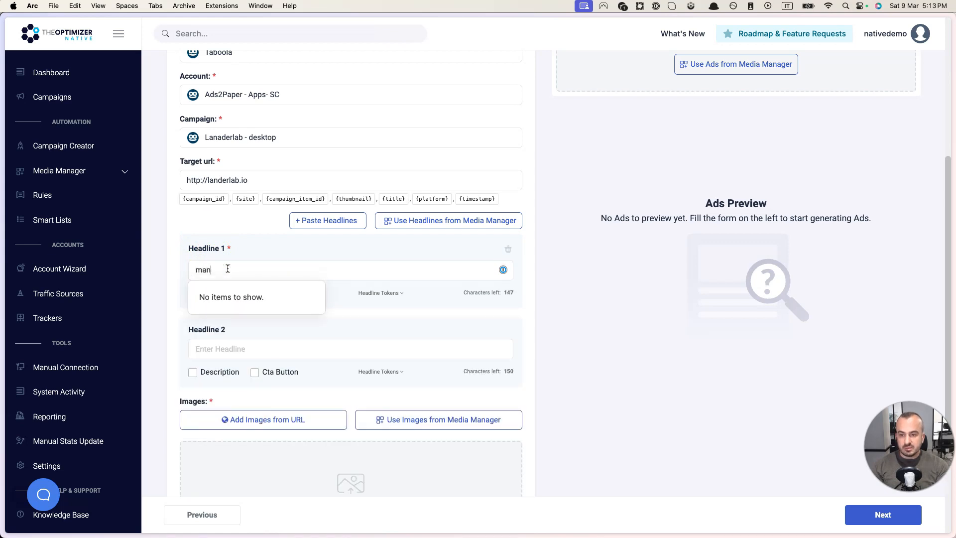
type("ual headline ")
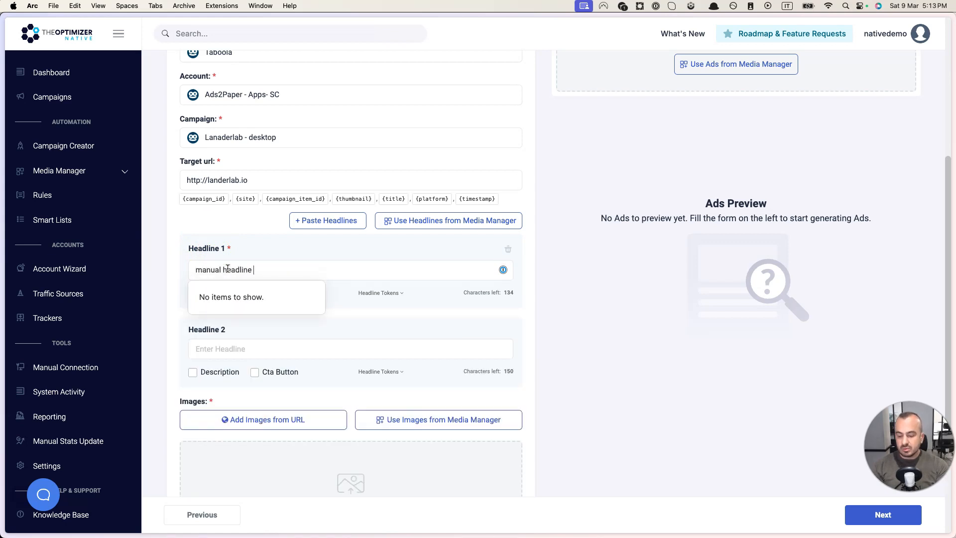
type("1")
left_click(242, 350)
type("manual headline 2")
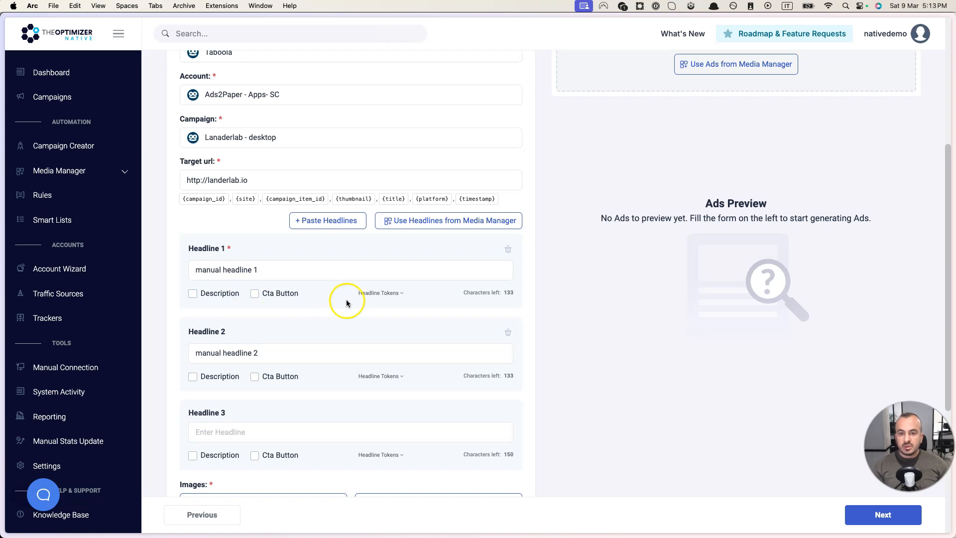
- Add "copy paste headline 1" and "copy paste headline 2" below the existing entries in the pasted headlines list
left_click(329, 222)
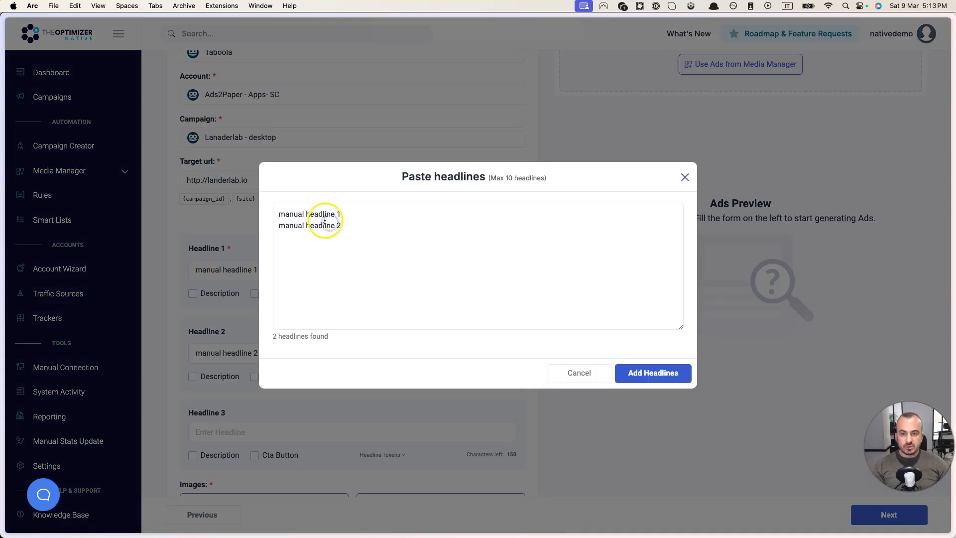
left_click(349, 235)
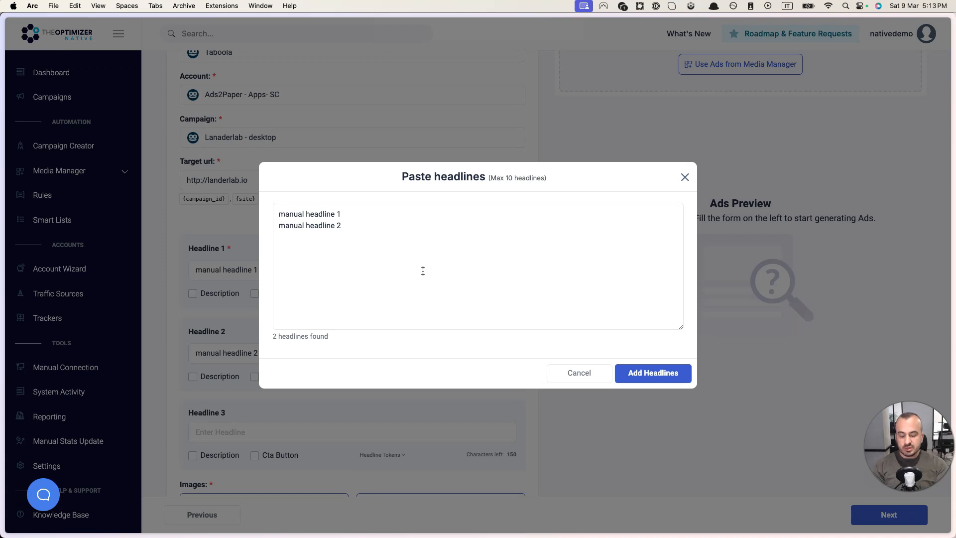
type("copy paste headline 1 copy paste headline 2")
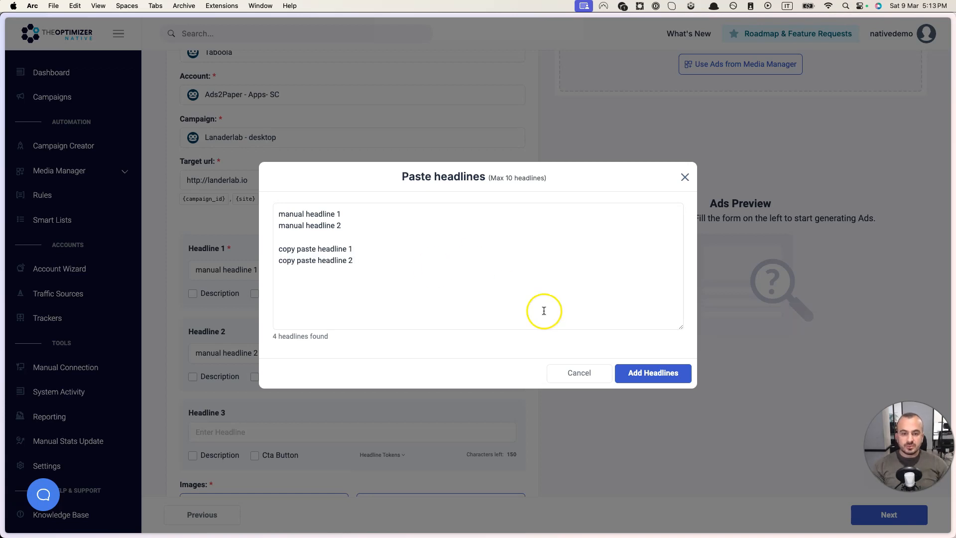
left_click(656, 374)
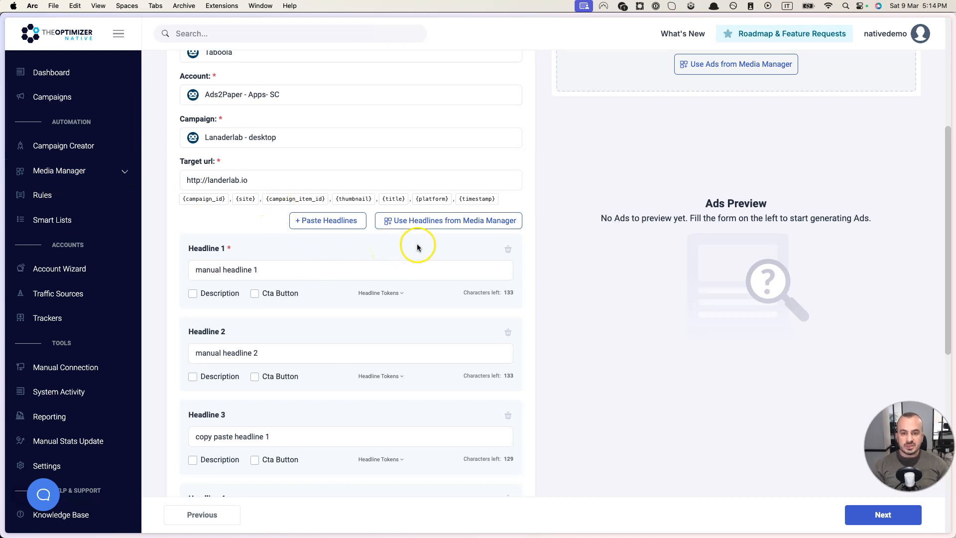
- Add the three Media Manager headlines that offer 200 or 200+ landing pages for just $1
left_click(446, 223)
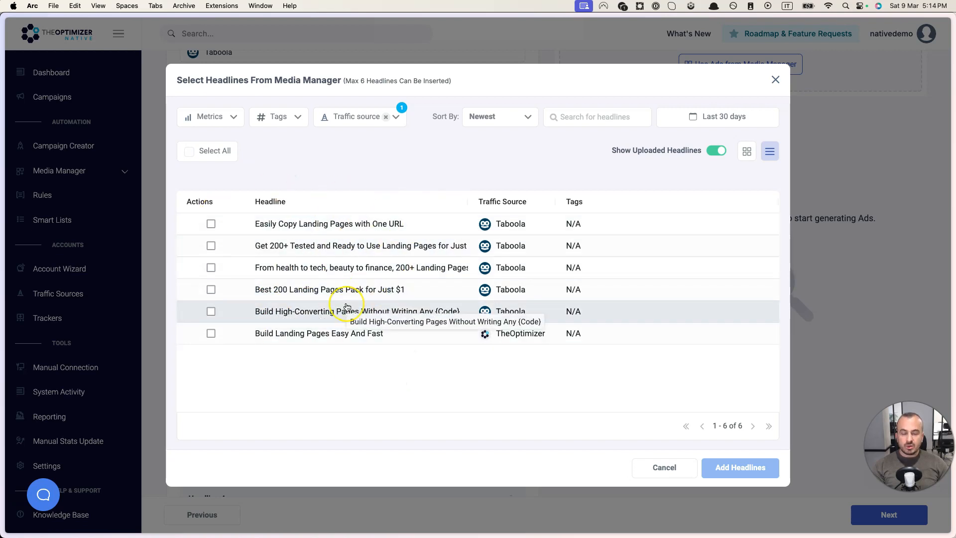
left_click(211, 246)
left_click(211, 268)
left_click(211, 289)
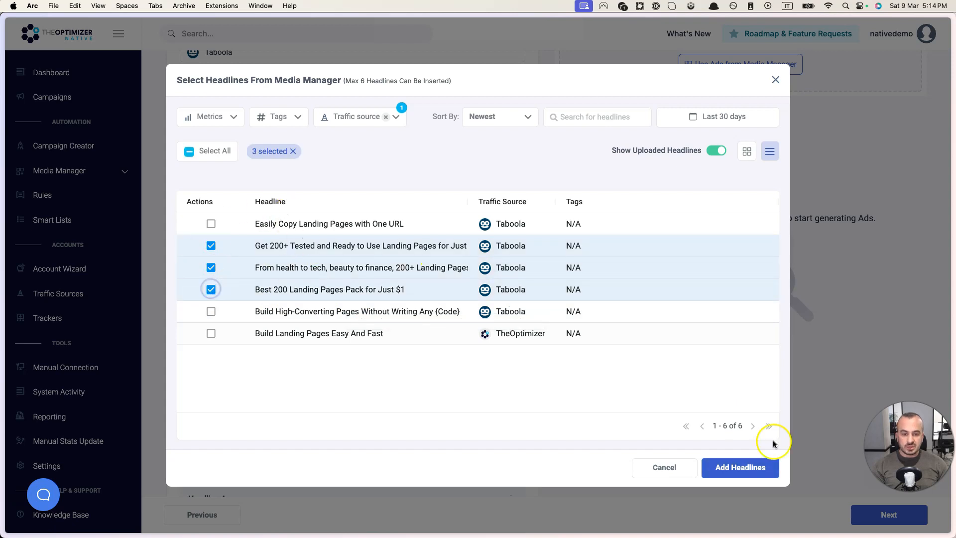
left_click(726, 469)
- Give headline 7, "Best 200 Landing Pages Pack for Just $1", a Download CTA button without a description
scroll(487, 361, "down", 10)
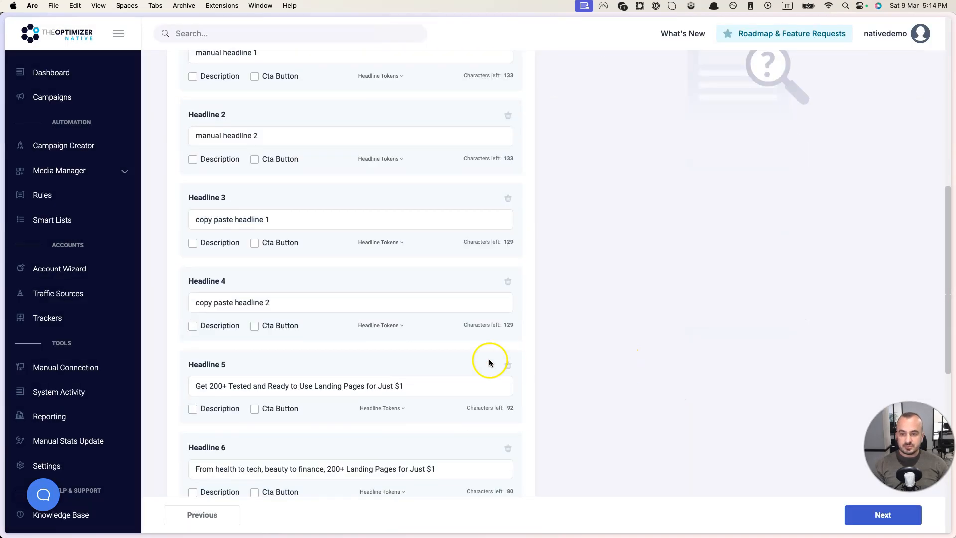
scroll(348, 319, "up", 8)
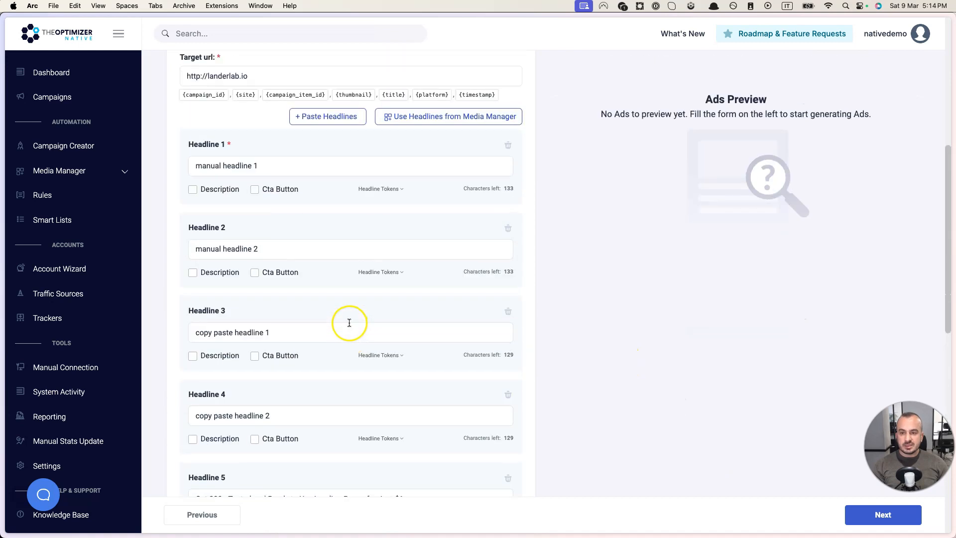
scroll(313, 286, "down", 5)
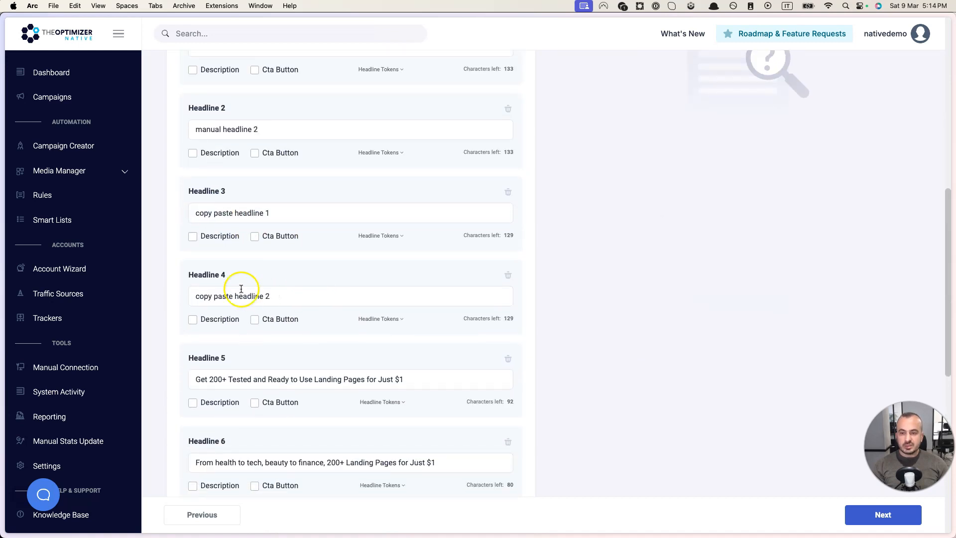
scroll(321, 286, "down", 7)
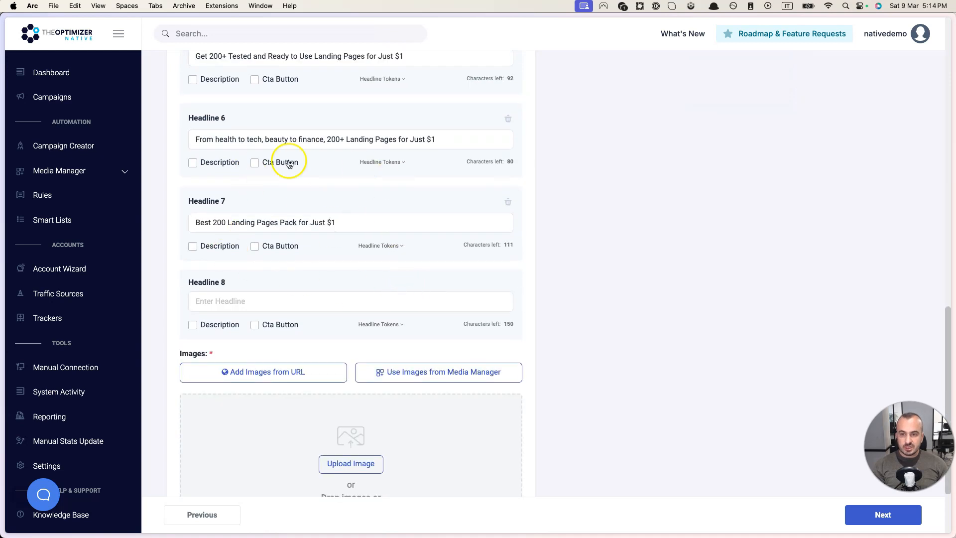
scroll(317, 192, "down", 1)
scroll(317, 194, "down", 2)
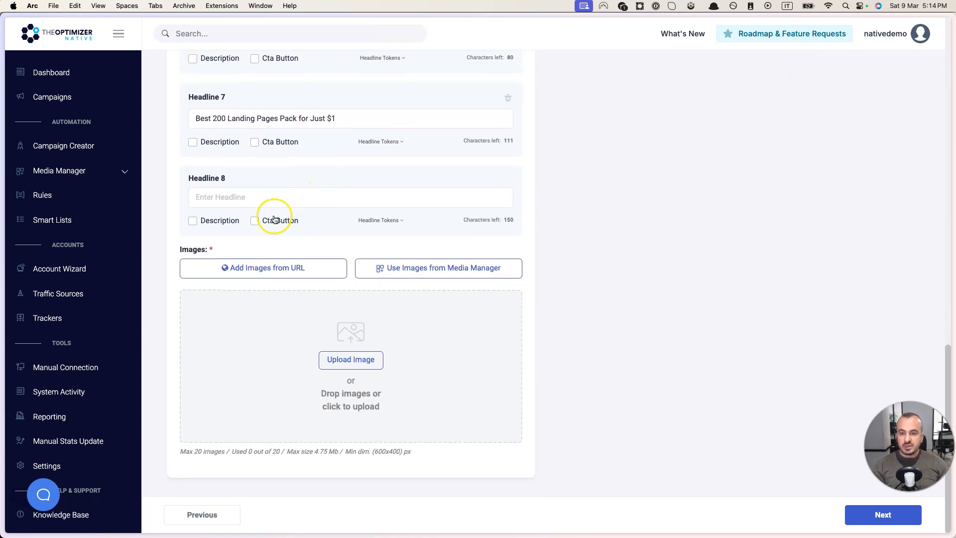
scroll(274, 218, "up", 2)
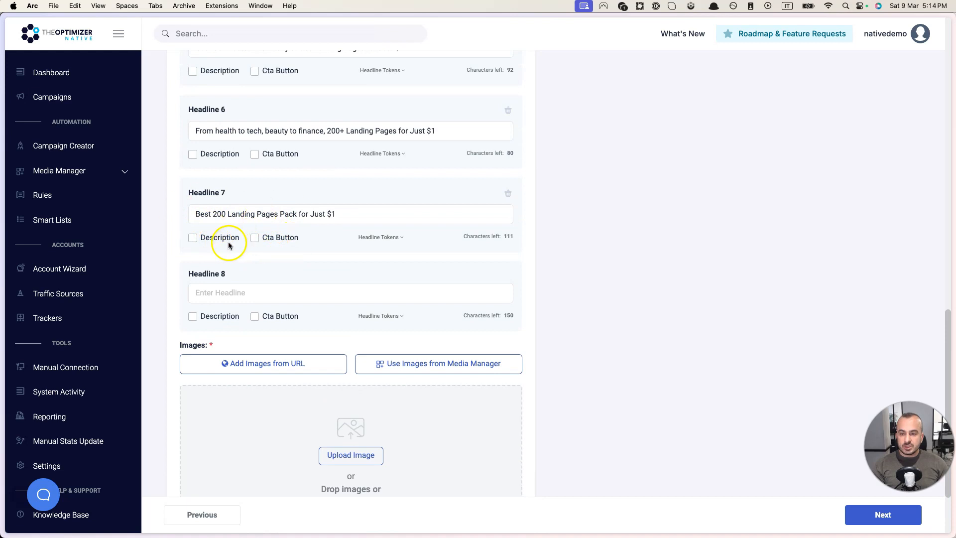
left_click(255, 239)
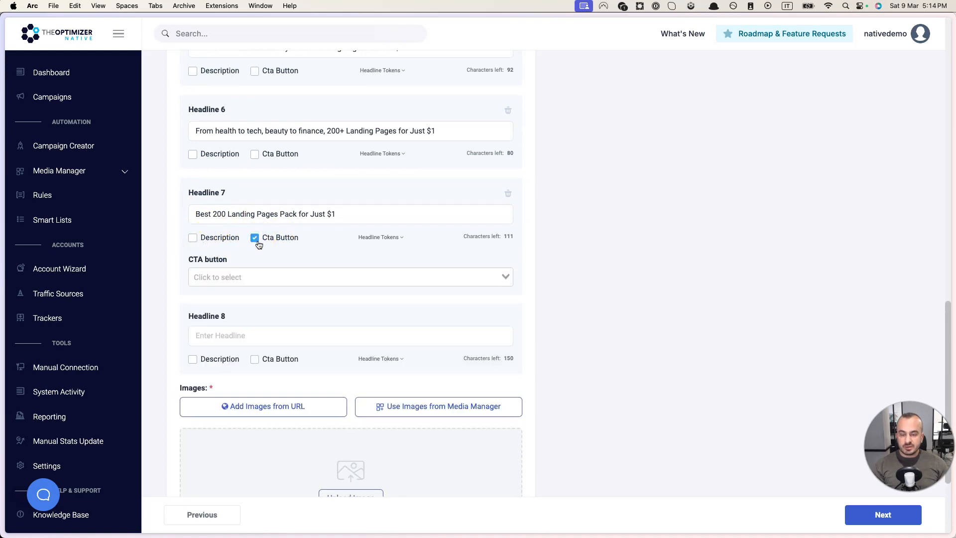
left_click(257, 279)
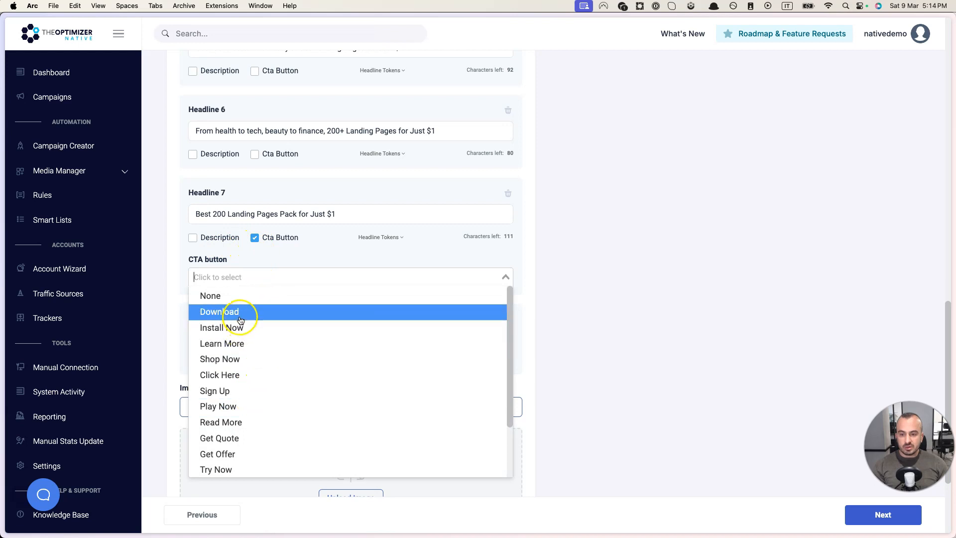
left_click(234, 313)
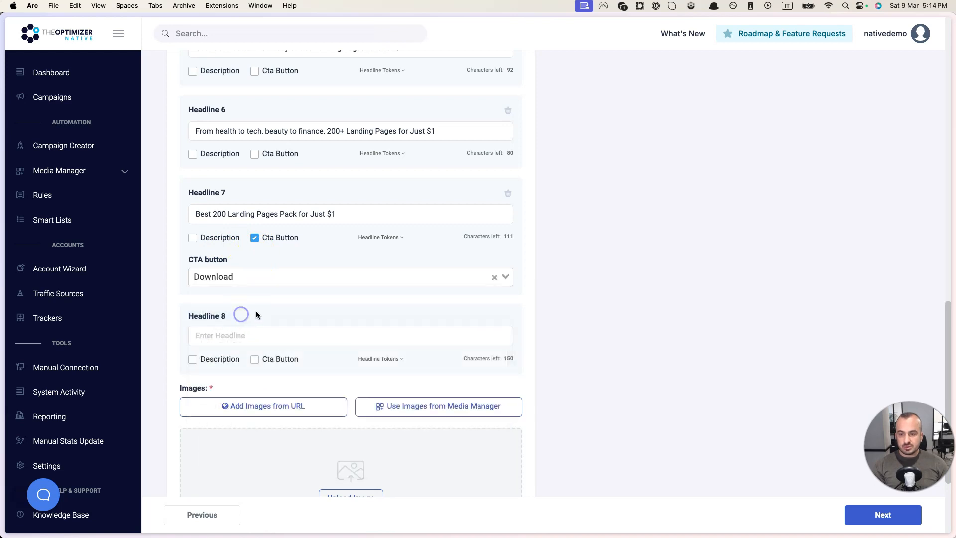
left_click(195, 243)
left_click(194, 240)
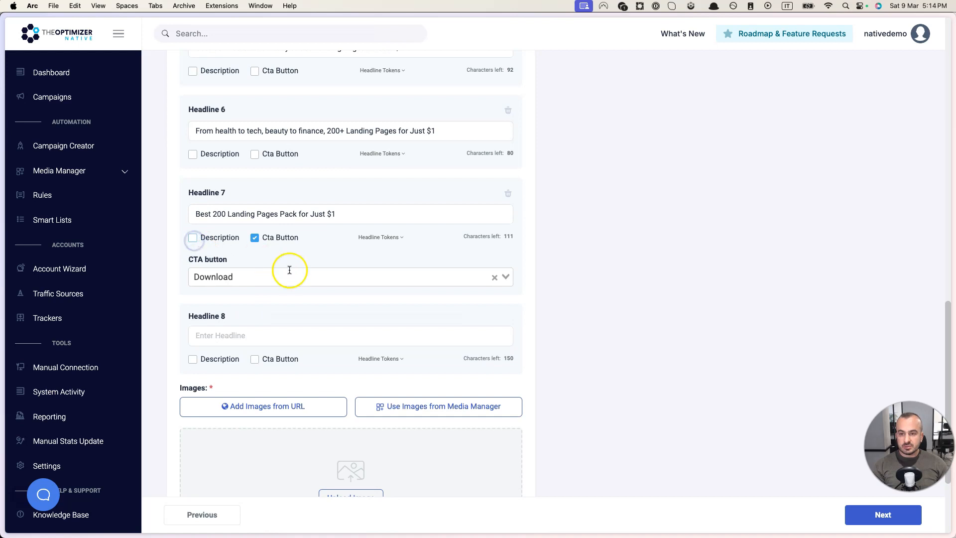
- Add three ad images by pasting their Media Manager image URLs
scroll(286, 272, "down", 5)
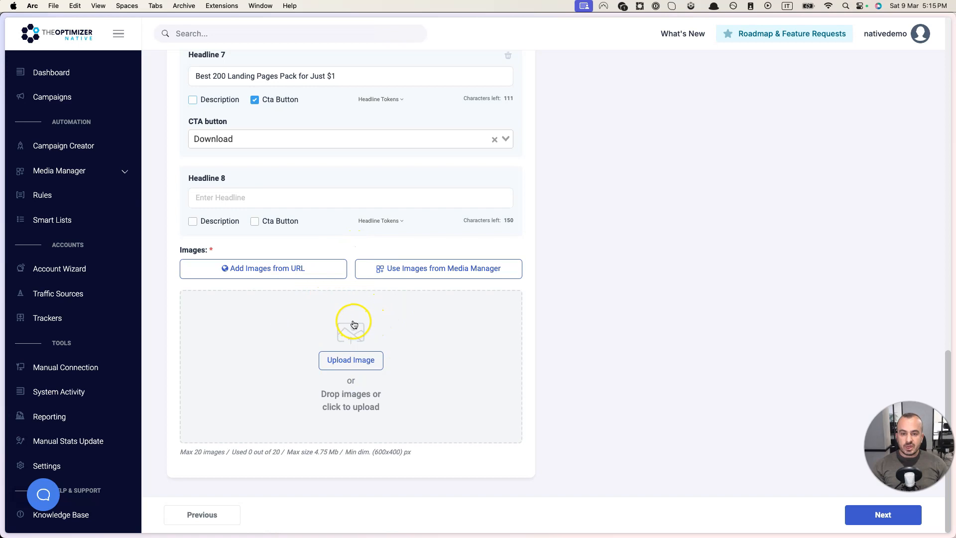
left_click(262, 271)
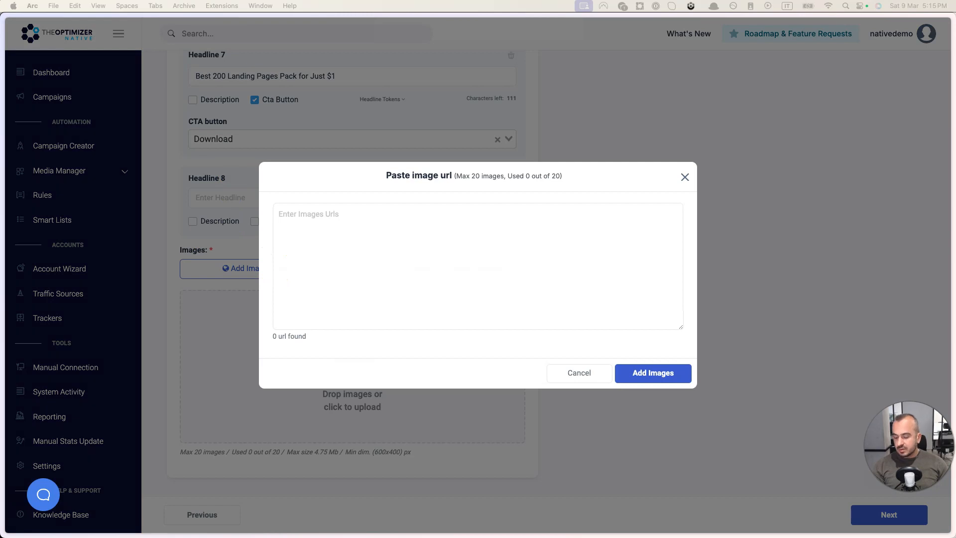
type("https://mediamanager-images.theoptimizerimg.com/1909/d4d294ad260f040ab46f9dc91e9f3c8e.png https://mediamanager-images.theoptimizerimg.com/1909/c63a7e99d8e462665c5ecbe6a3f8ce2c.jpeg https://mediamanager-images.theoptimizerimg.com/1909/1624f6ea7b220511041ce73e1a705e3a.jpeg")
left_click(654, 373)
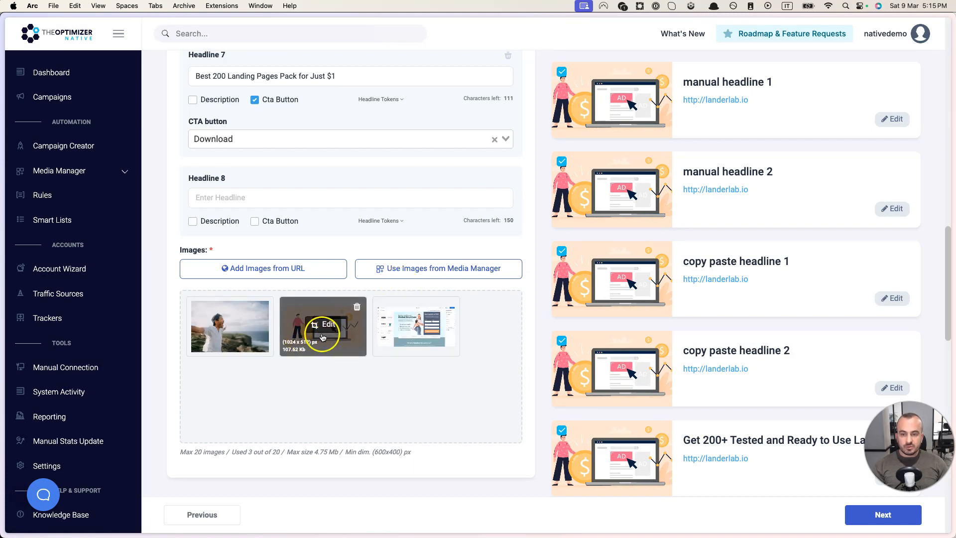
- Add three Media Manager images: the first suited-man image, the suited-man portrait in the second row, and the medical weight loss page
scroll(636, 247, "up", 5)
scroll(635, 252, "up", 10)
scroll(637, 253, "down", 4)
scroll(635, 251, "up", 5)
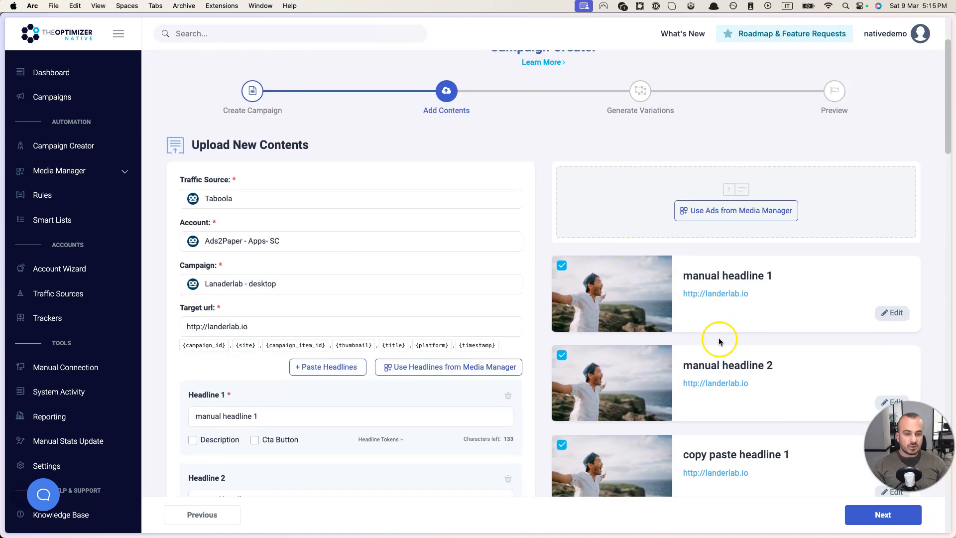
scroll(738, 279, "down", 3)
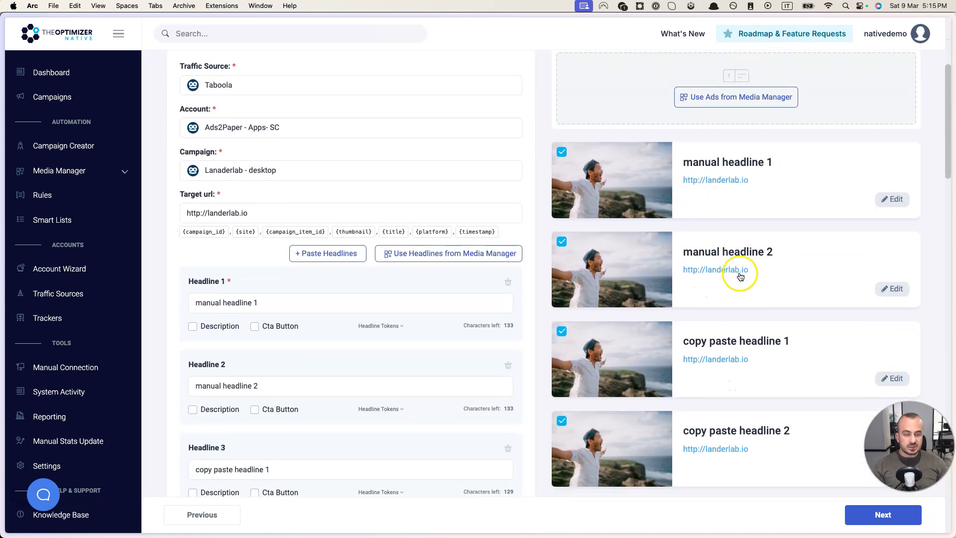
scroll(474, 303, "down", 15)
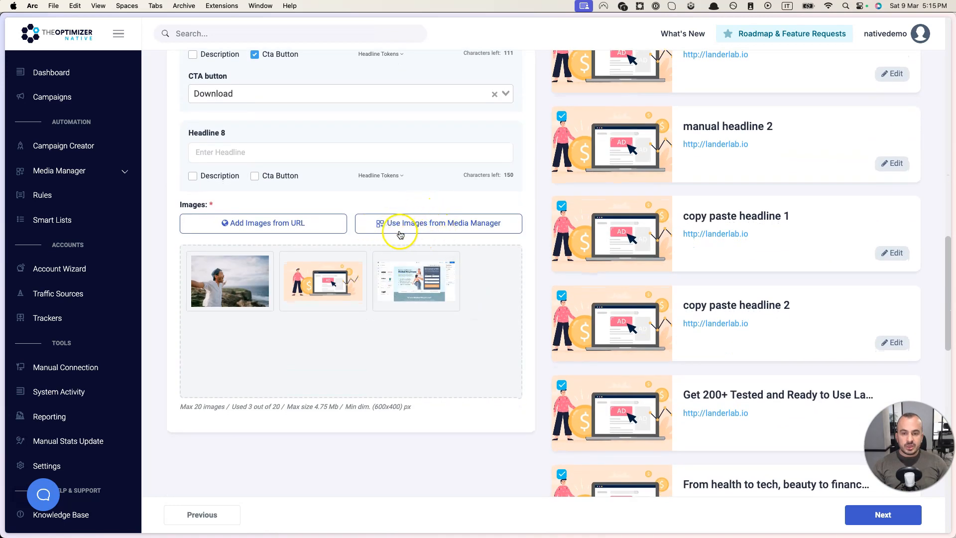
left_click(437, 226)
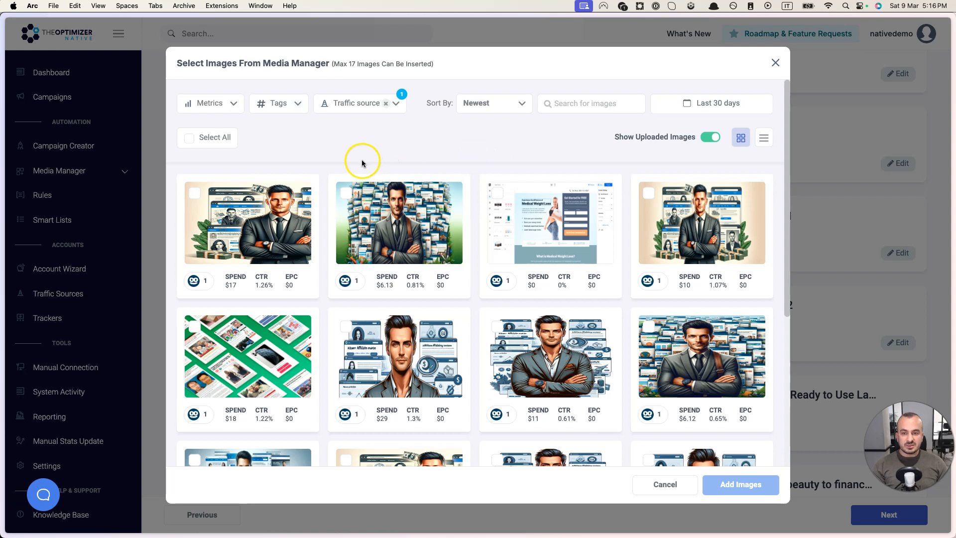
left_click(195, 195)
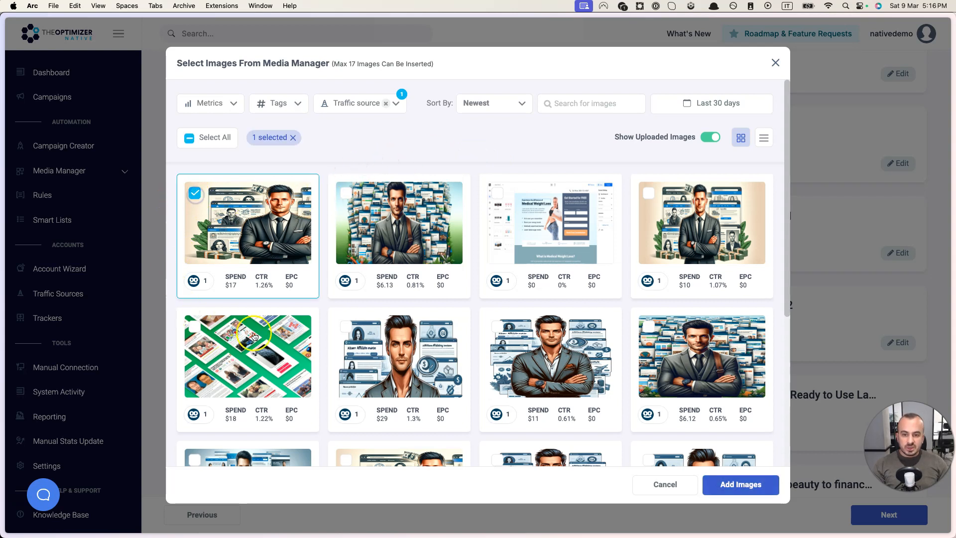
left_click(346, 327)
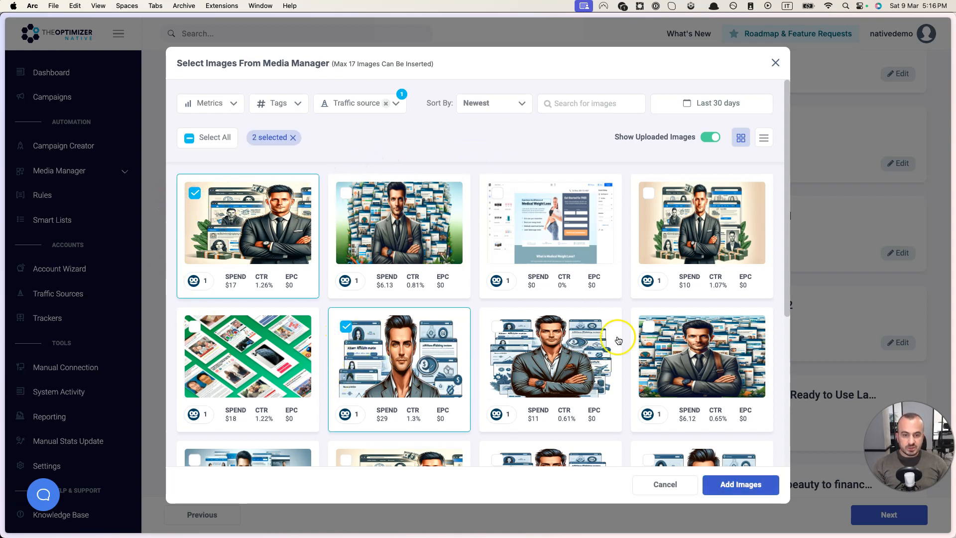
left_click(502, 196)
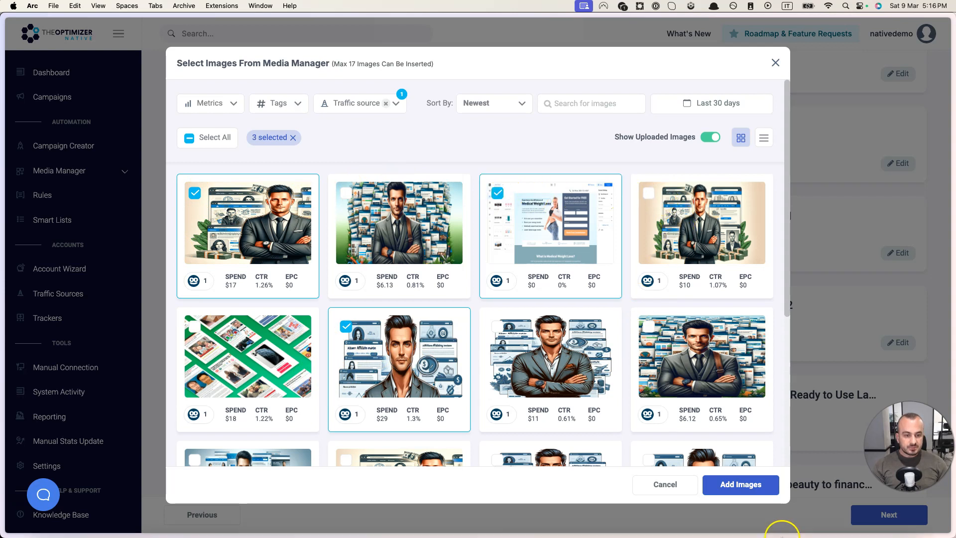
left_click(741, 483)
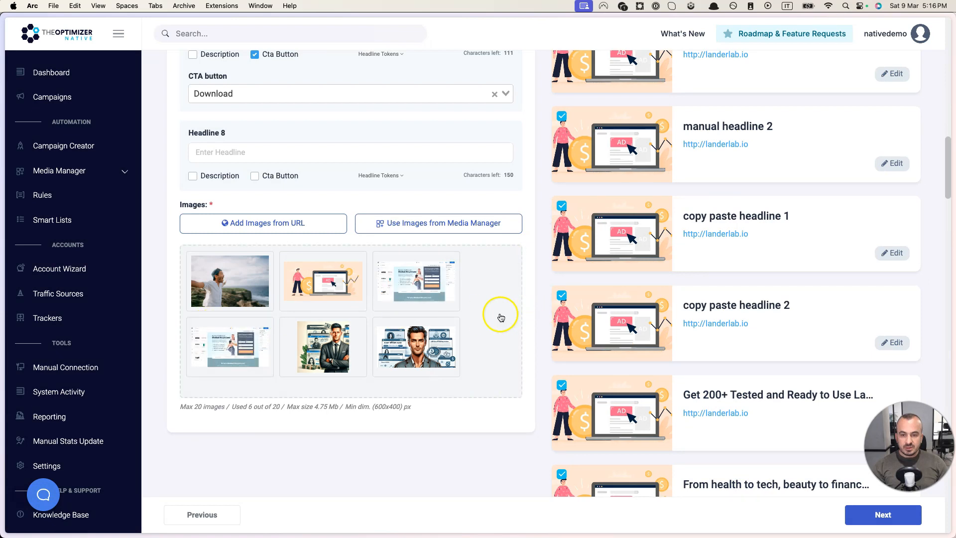
- Review the ad previews that combine each headline with each uploaded image, comparing them with the headlines and images entered
scroll(650, 292, "down", 8)
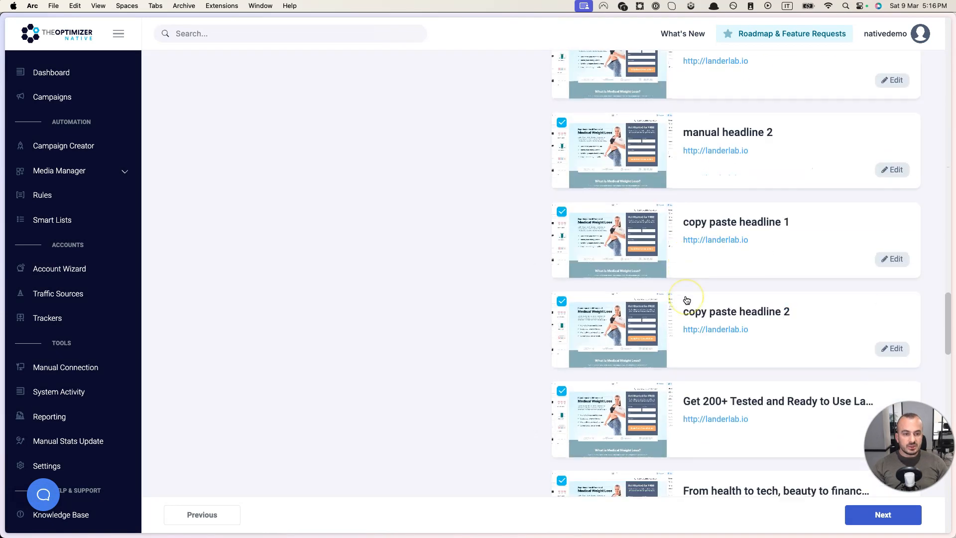
scroll(687, 301, "down", 12)
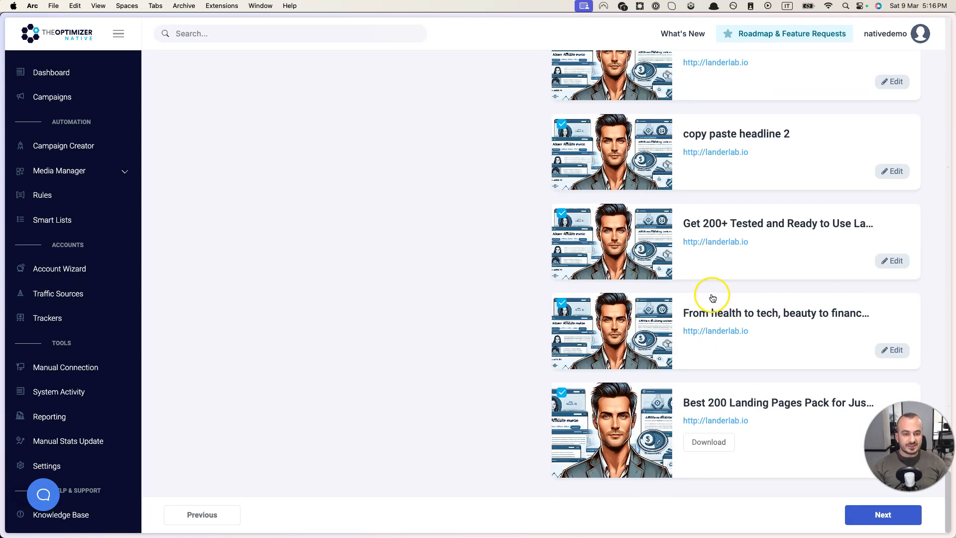
scroll(714, 299, "up", 10)
scroll(712, 297, "up", 15)
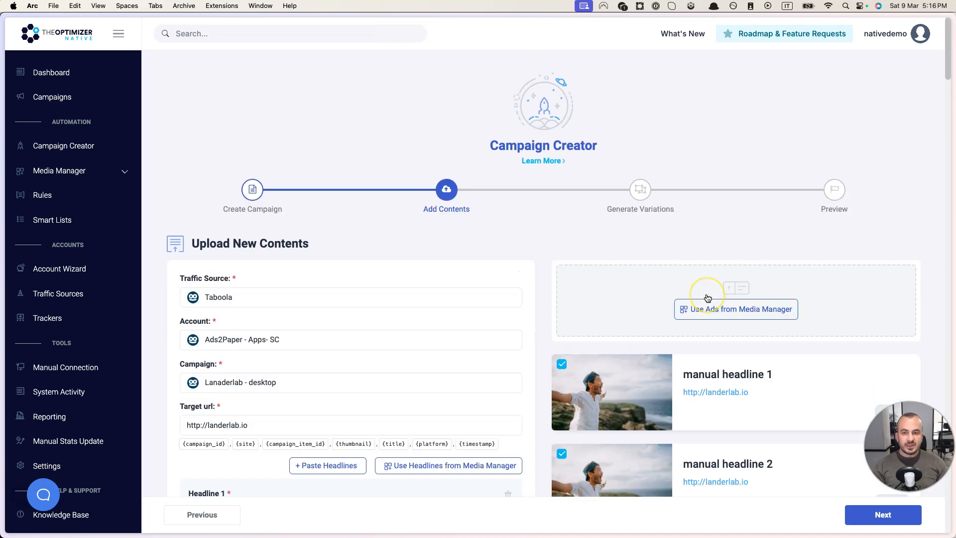
scroll(707, 299, "down", 8)
scroll(707, 297, "down", 10)
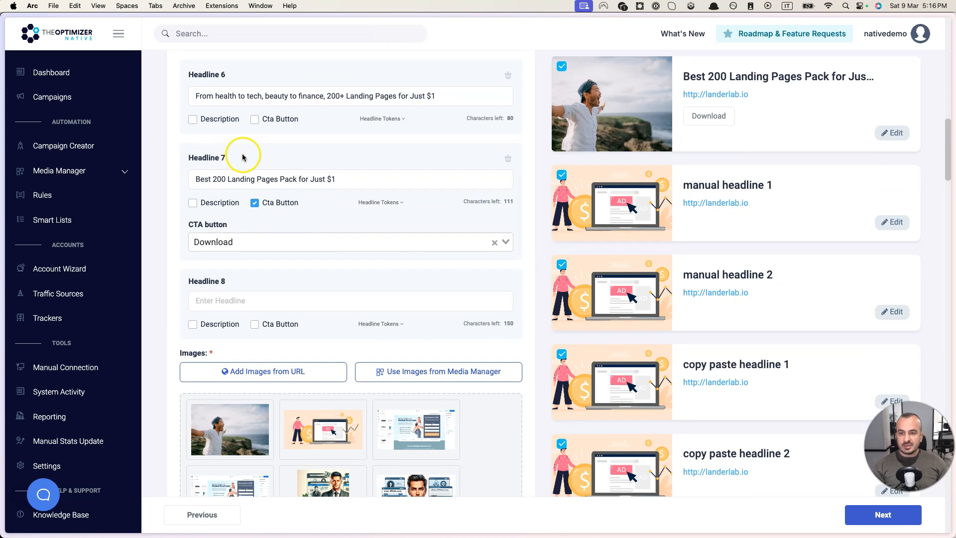
scroll(293, 233, "down", 6)
mouse_move(385, 156)
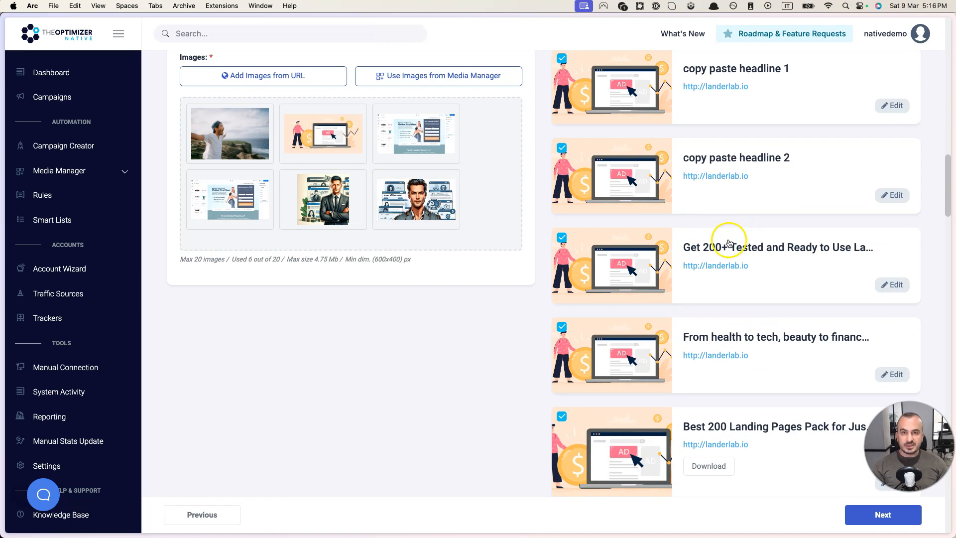
scroll(725, 244, "up", 8)
scroll(725, 243, "up", 10)
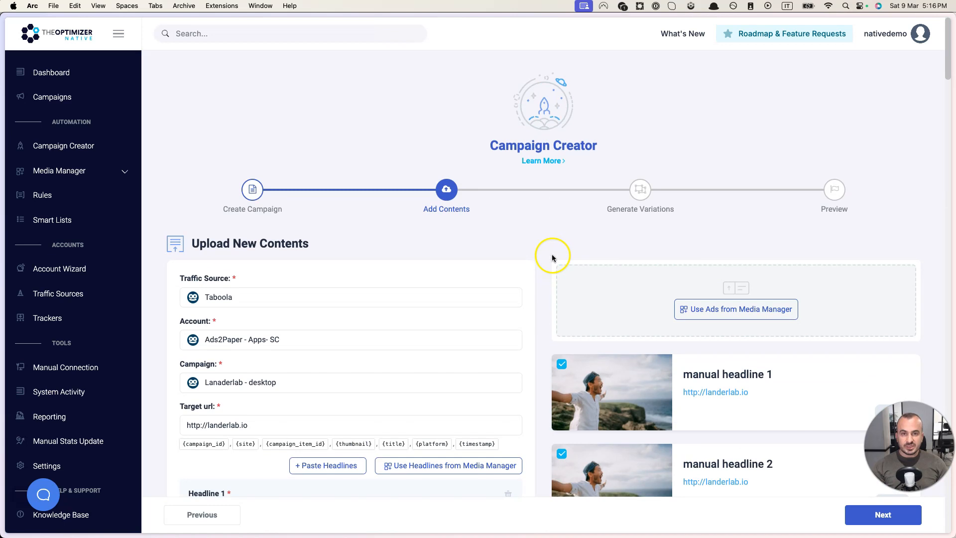
- Exclude the first image's ads for "manual headline 2", "copy paste headline 1" and "copy paste headline 2"
scroll(518, 253, "down", 6)
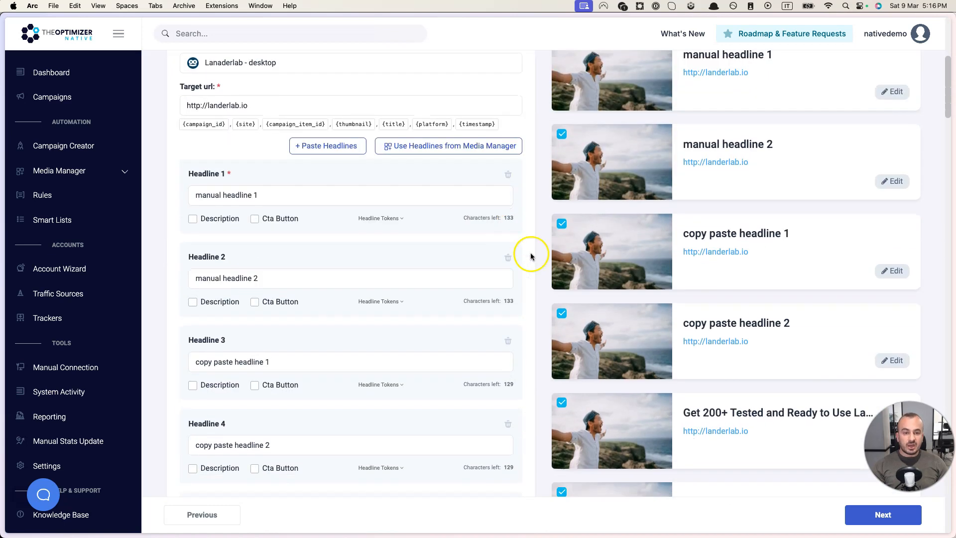
left_click(563, 134)
left_click(561, 223)
left_click(562, 313)
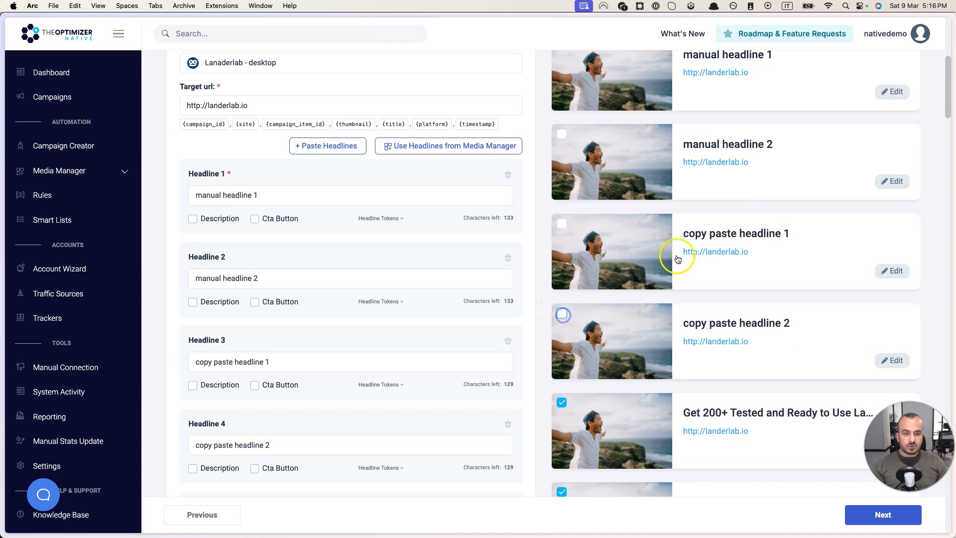
- Inspect the editable content and headline tokens of the first image's "Get 200+ Tested and Ready to Use Landing Pages" ad without changing it
scroll(860, 294, "down", 5)
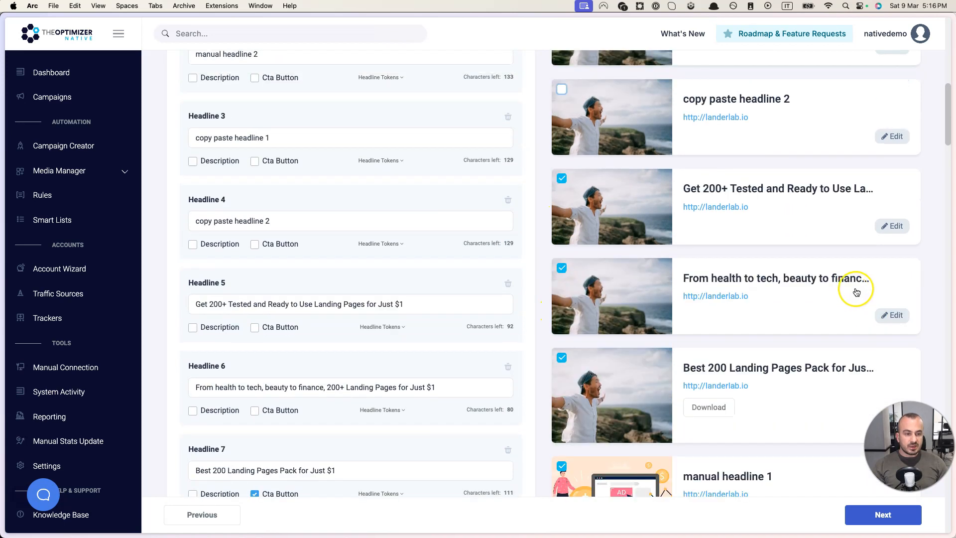
left_click(887, 225)
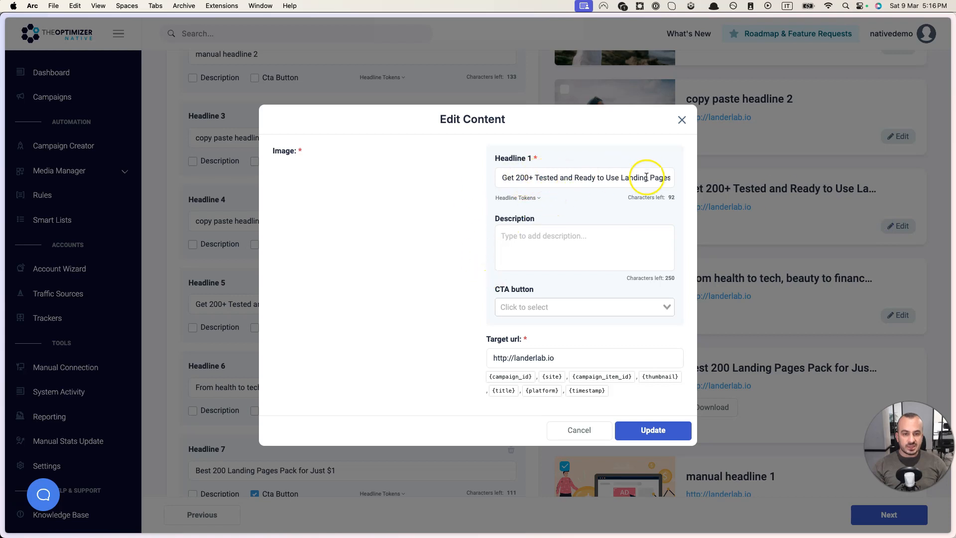
left_click(629, 179)
left_click(629, 152)
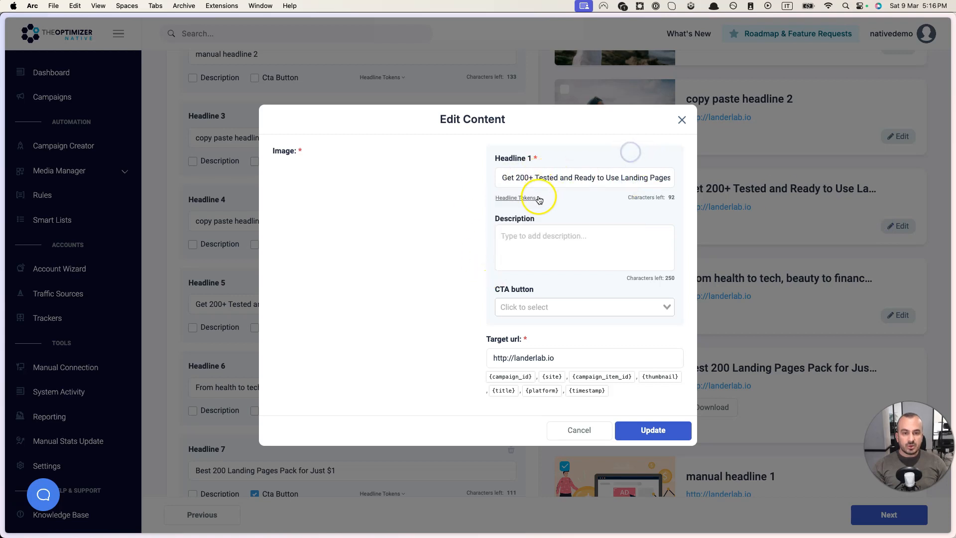
left_click(540, 199)
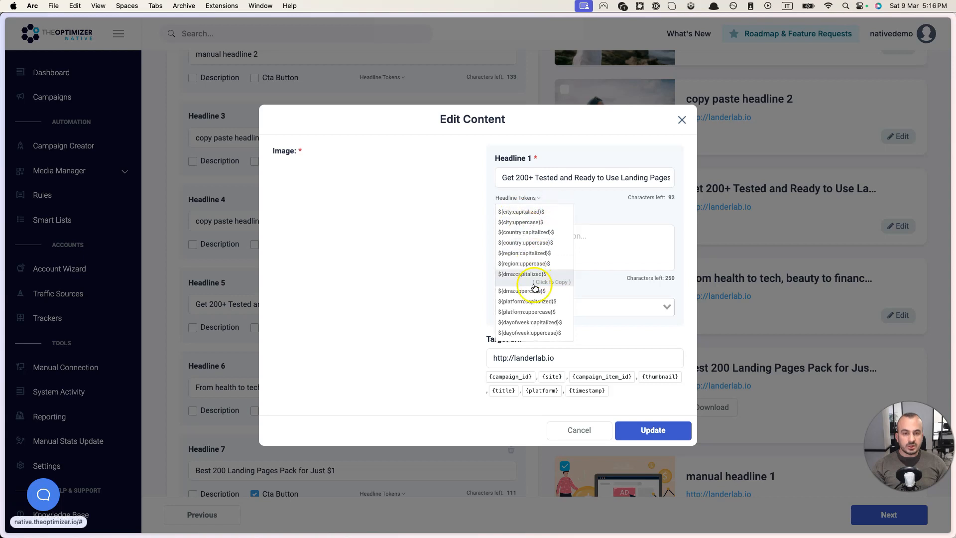
left_click(594, 200)
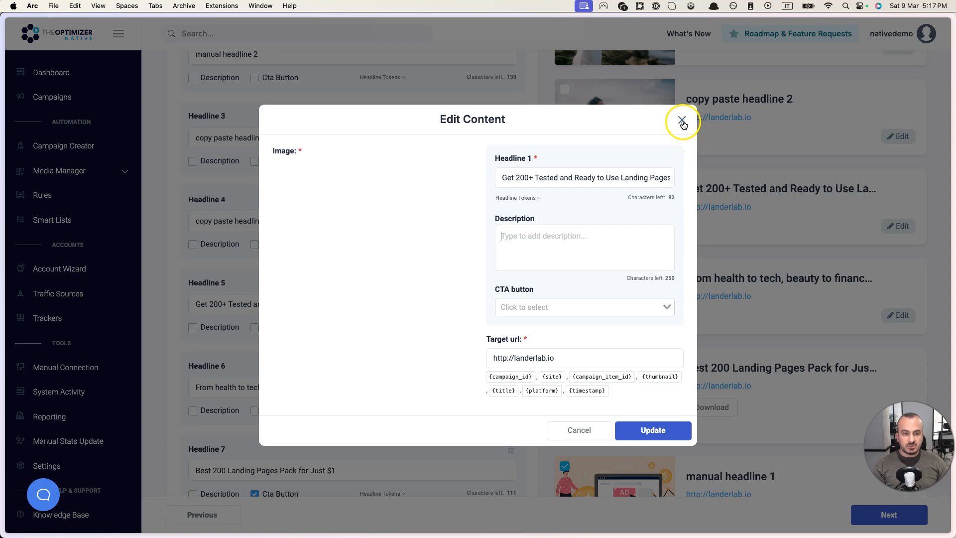
left_click(682, 121)
- Proceed to Generate Variations and give the main variation the rules Profitable Blocked Publishers, Non-Profit Targets and Increase Target Bid 10%
scroll(739, 246, "down", 10)
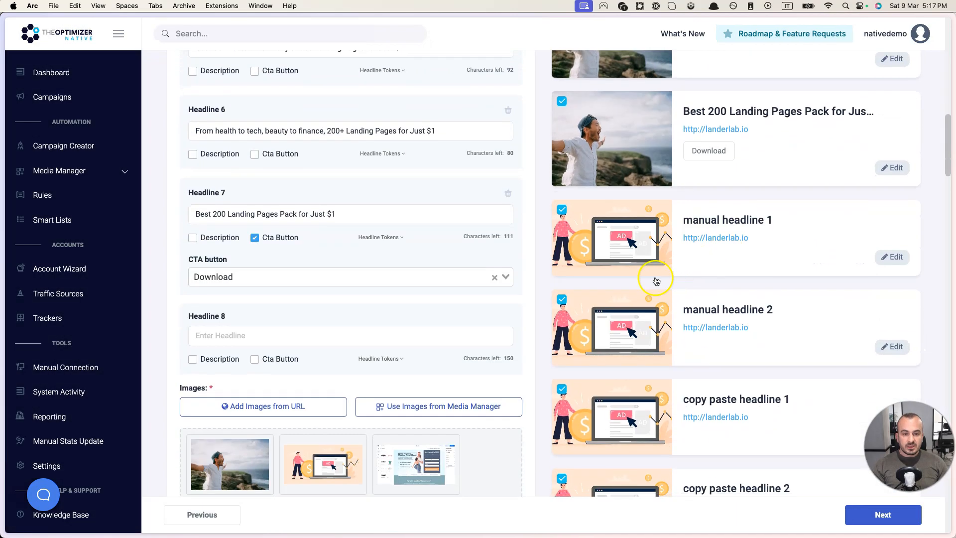
left_click(867, 516)
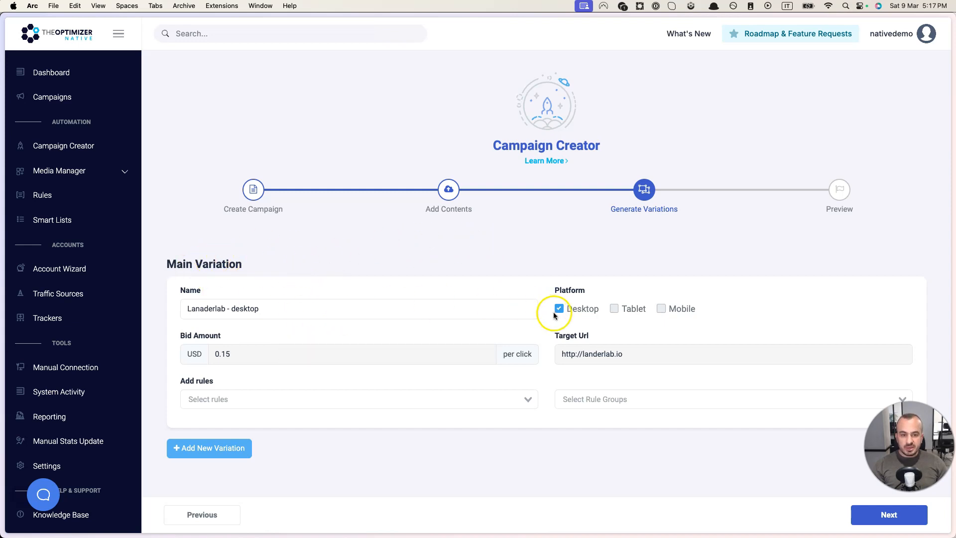
left_click_drag(183, 309, 255, 310)
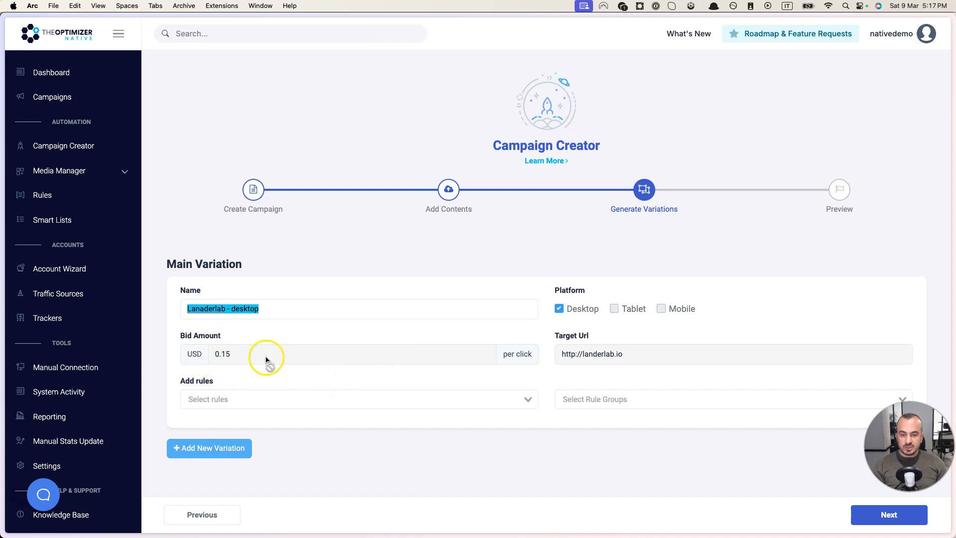
left_click(246, 394)
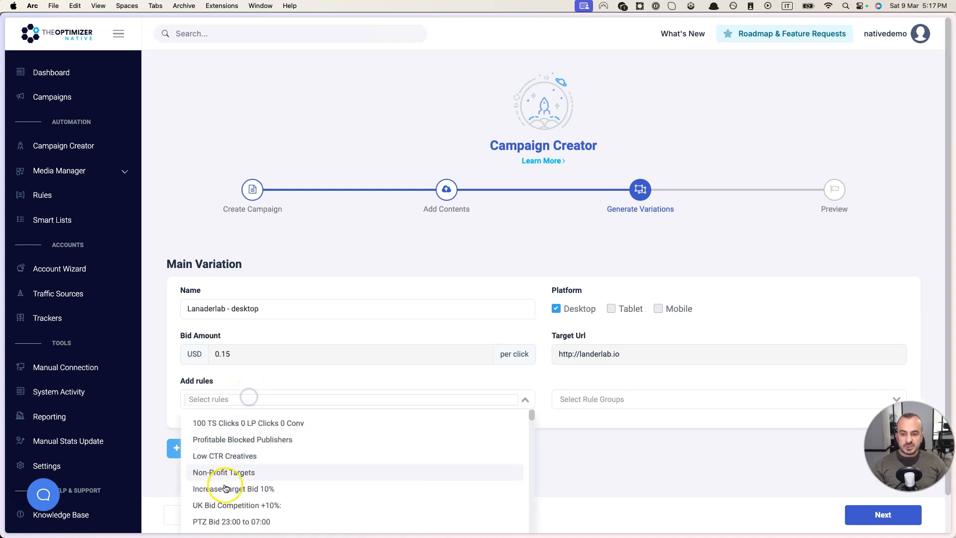
left_click(234, 439)
left_click(234, 473)
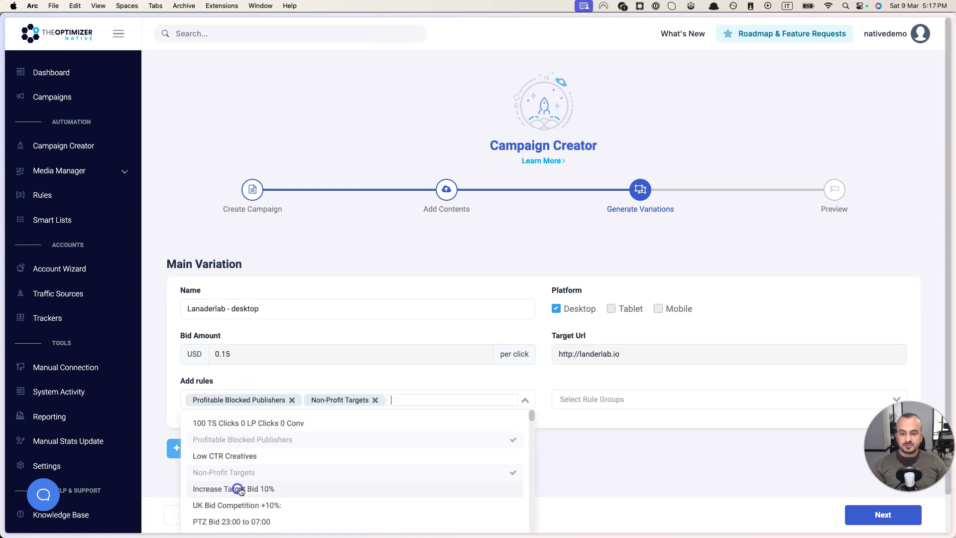
left_click(234, 488)
left_click(556, 460)
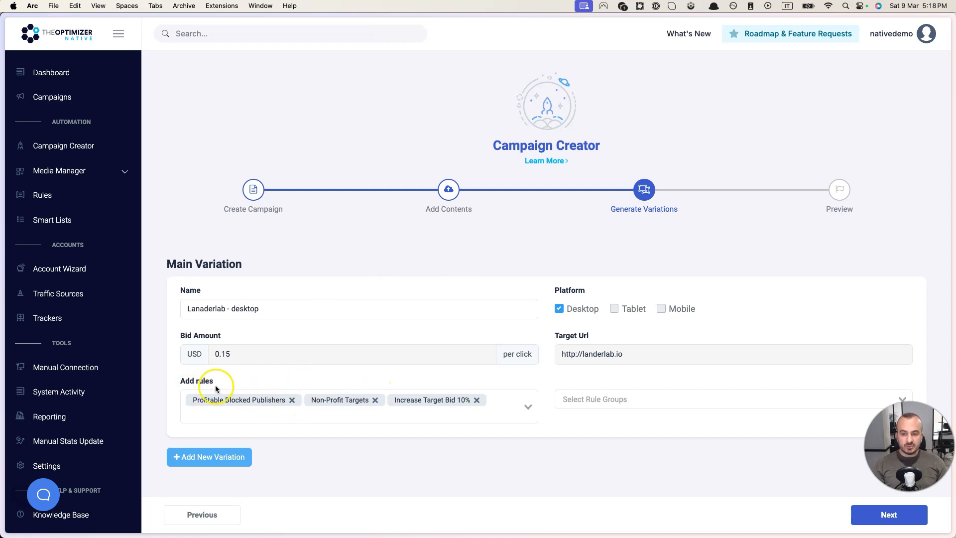
- Check which rule groups are available for the main variation without selecting one
left_click(628, 397)
scroll(630, 409, "down", 1)
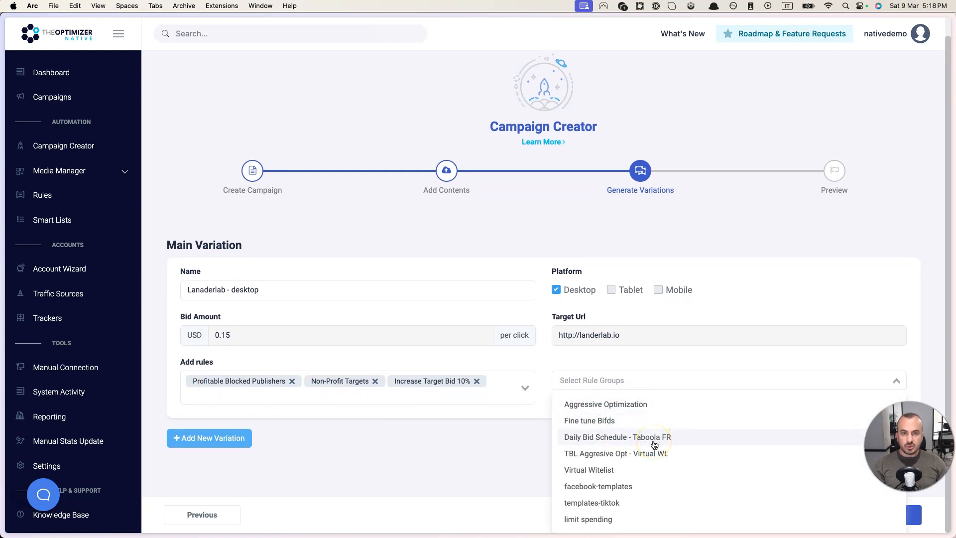
left_click(613, 358)
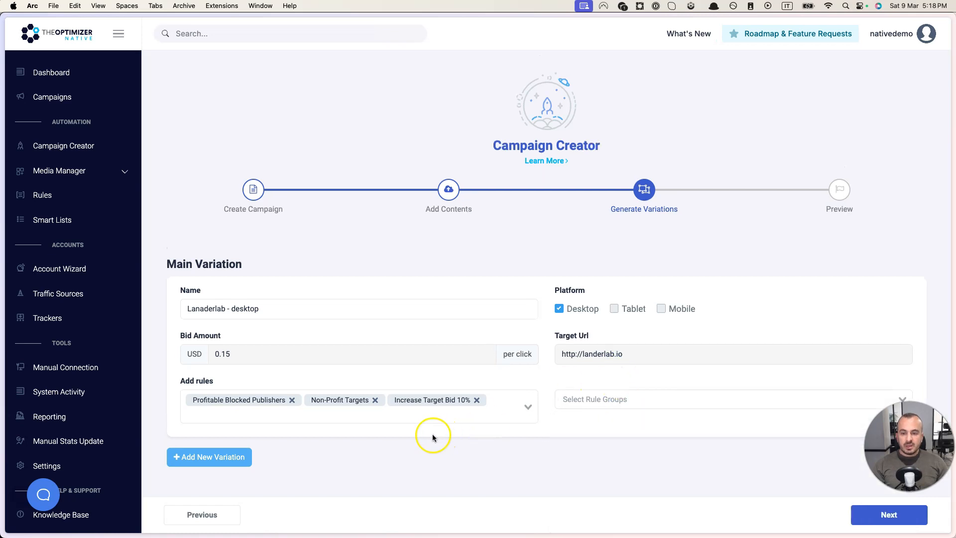
- Add a second variation targeting only Tablet, with a bid of 0.12 USD per click
left_click(217, 460)
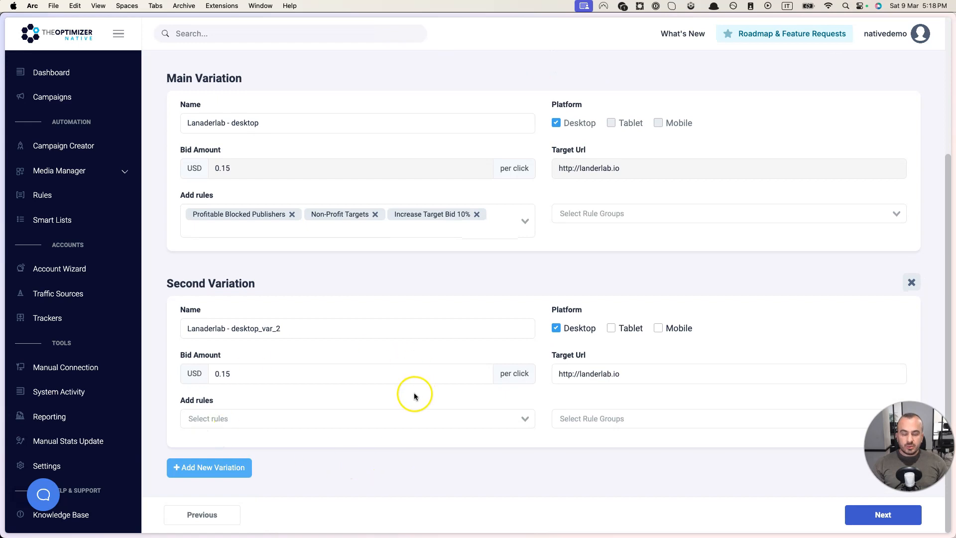
left_click(611, 328)
left_click(556, 329)
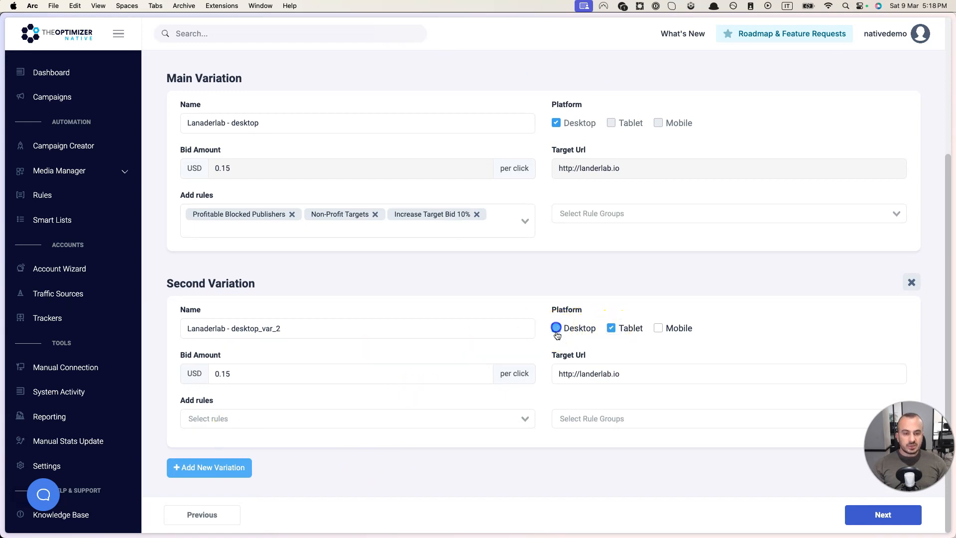
left_click(246, 379)
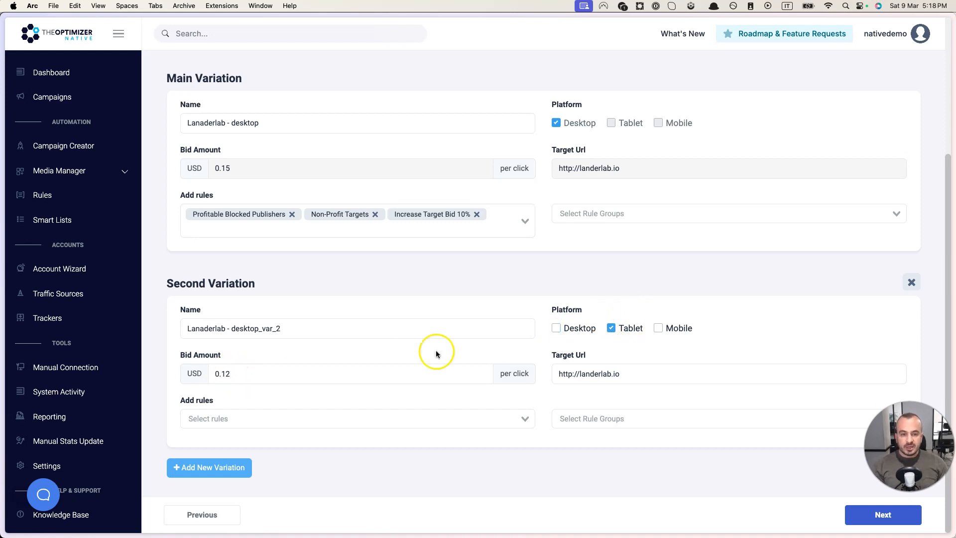
left_click(634, 375)
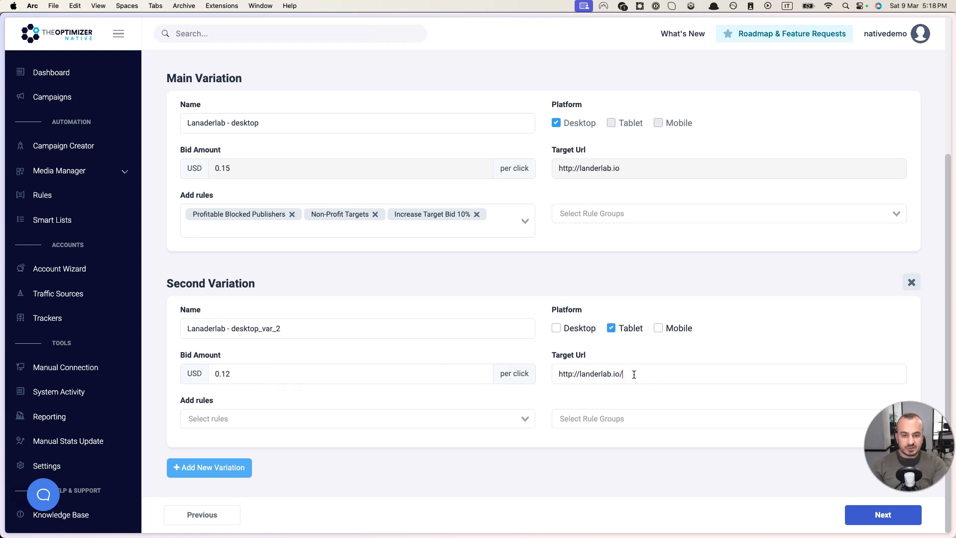
type("tablaet")
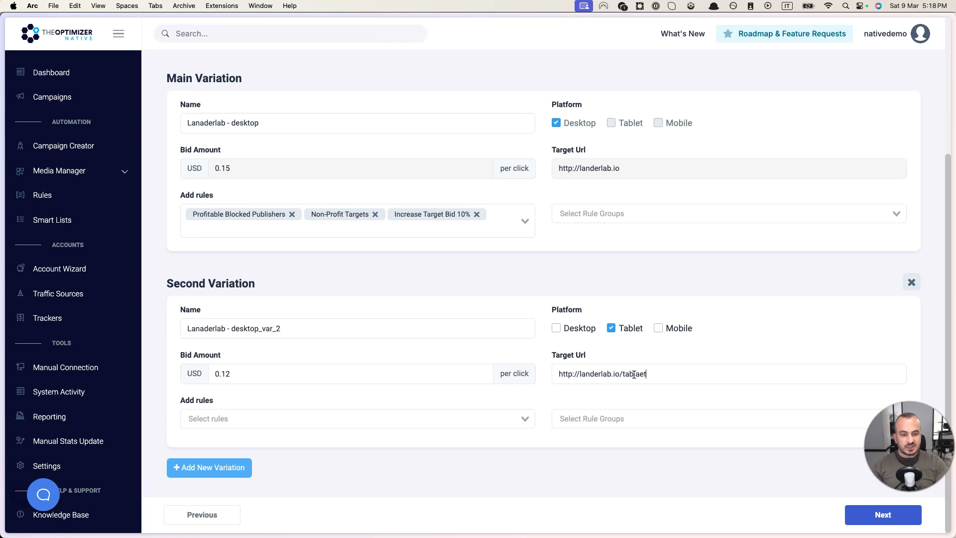
- Add a third variation targeting only Mobile, with a bid of 0.17 USD per click
left_click(235, 468)
scroll(399, 429, "down", 3)
left_click(658, 401)
left_click(556, 402)
left_click(298, 445)
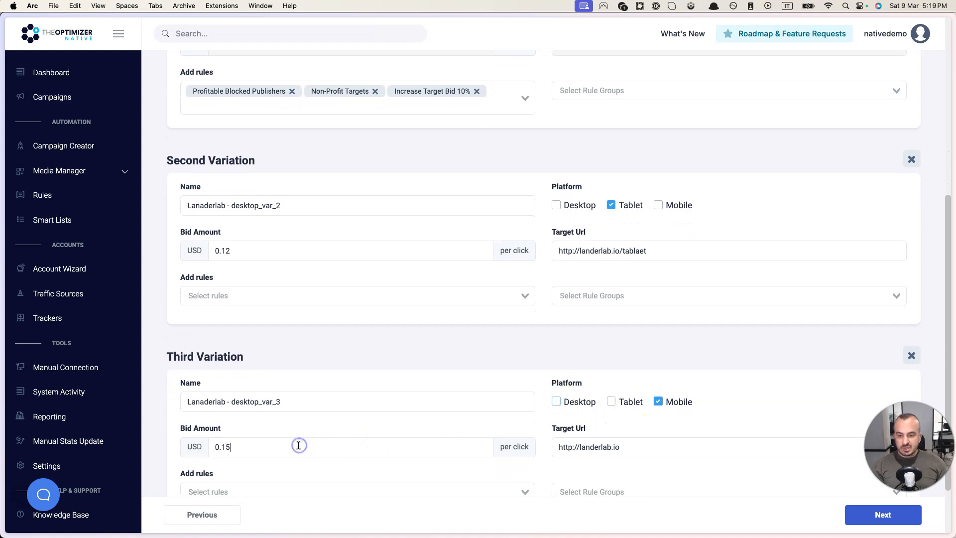
key("BackSpace")
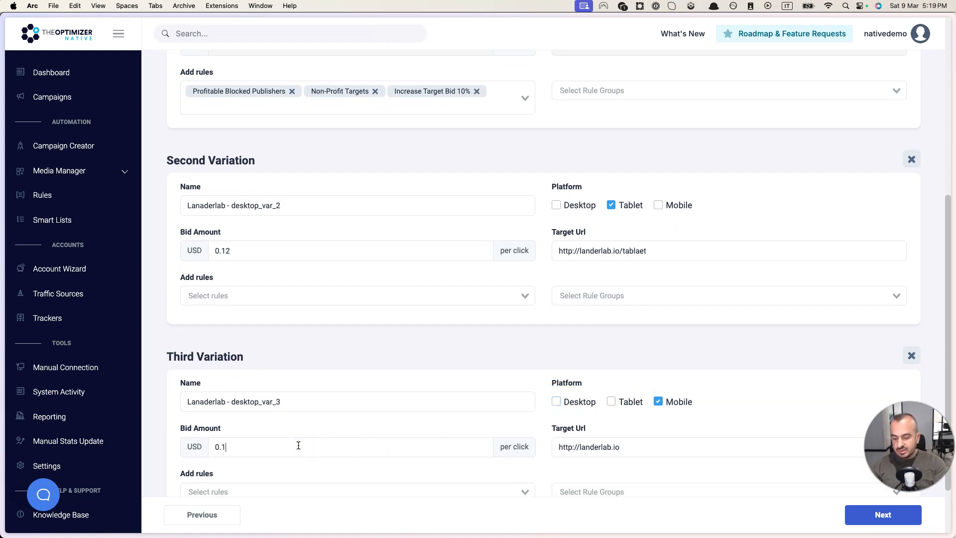
type("7")
left_click(544, 355)
scroll(543, 354, "down", 3)
left_click(643, 375)
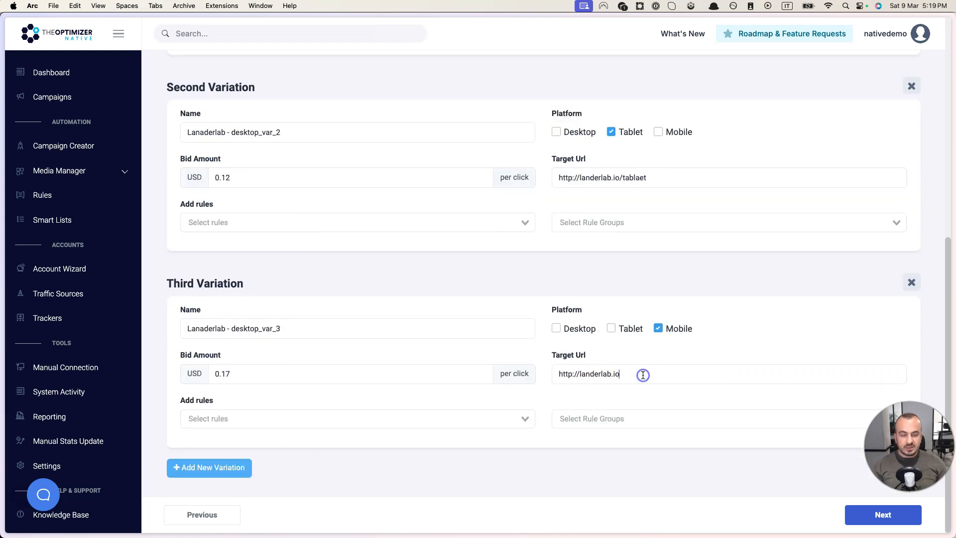
type("/")
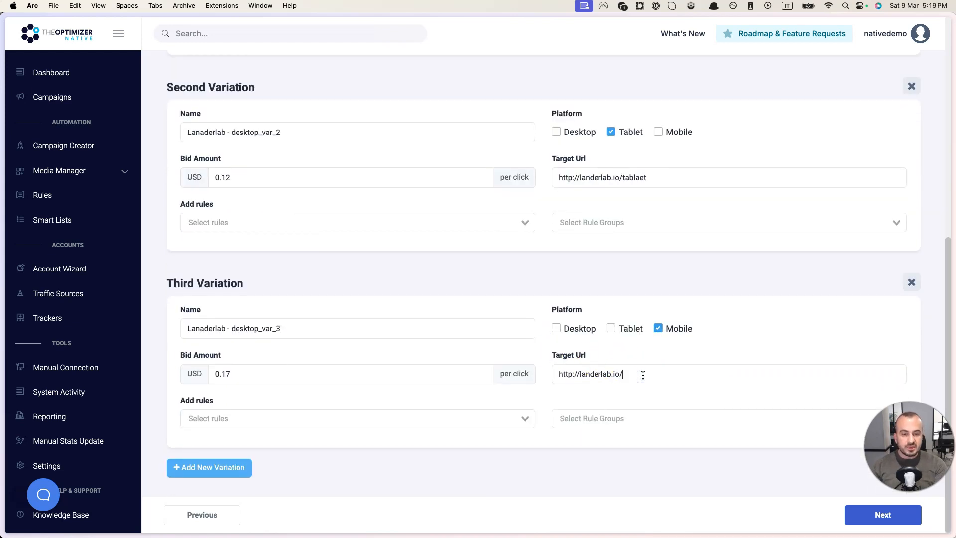
type("mbile")
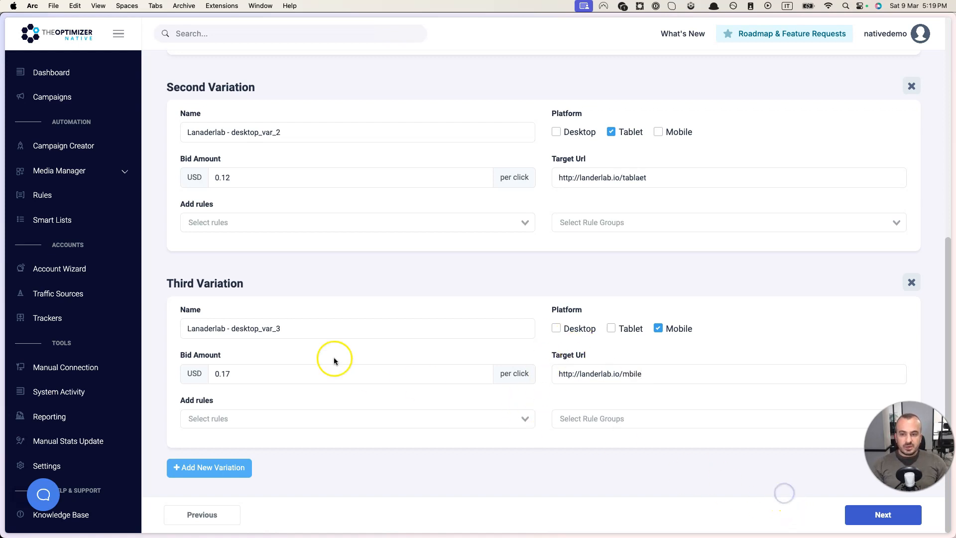
left_click(239, 227)
left_click(606, 285)
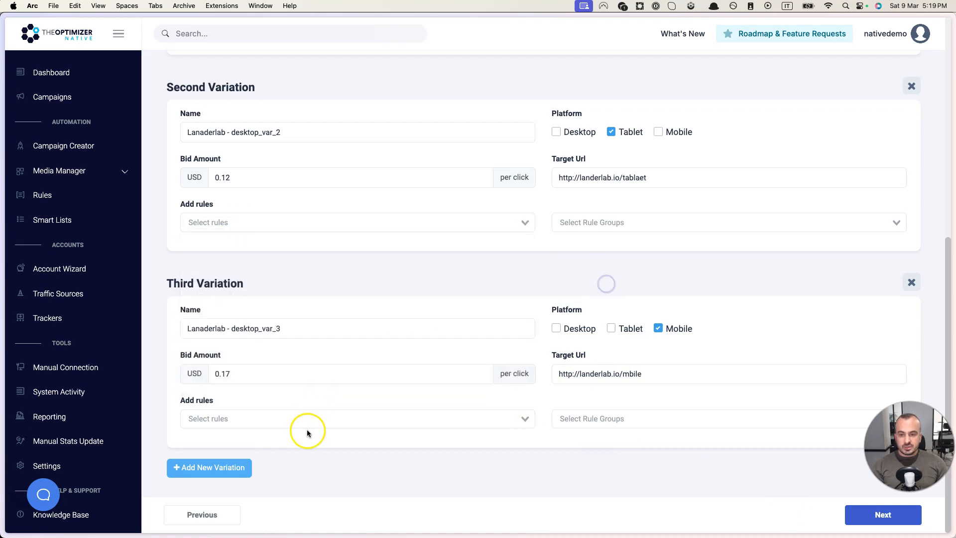
- Proceed to the Preview, review the main, second and third variations, and submit the campaigns for creation
left_click(864, 520)
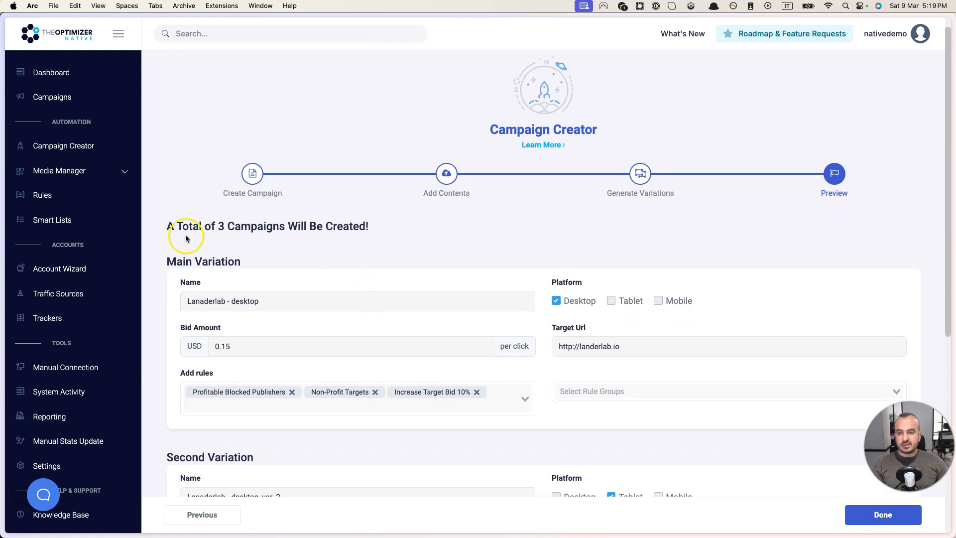
left_click_drag(165, 226, 399, 233)
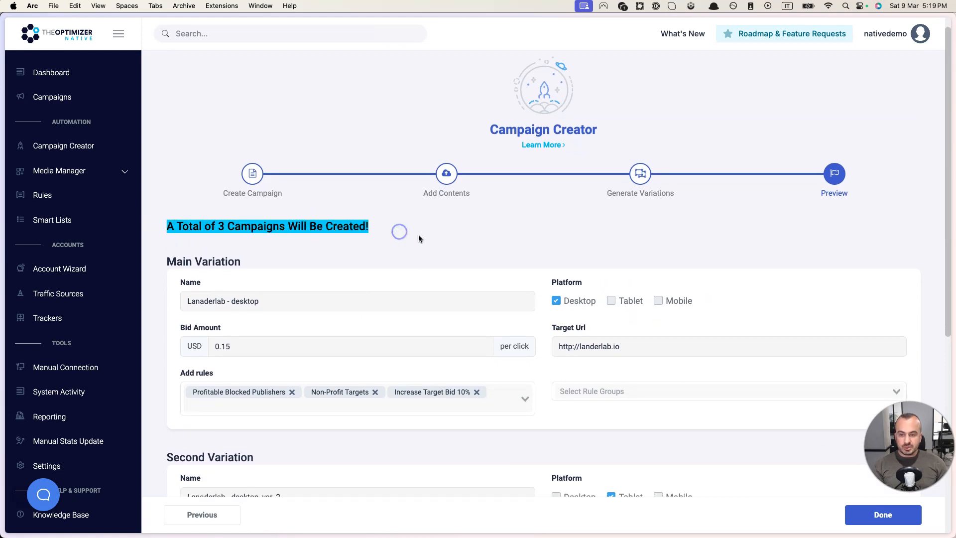
scroll(419, 237, "down", 5)
scroll(415, 321, "down", 2)
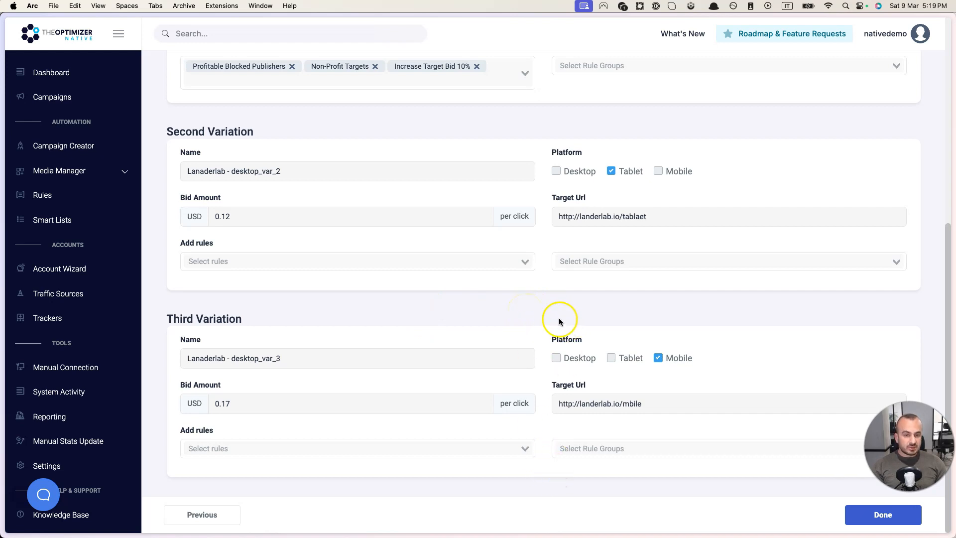
left_click(880, 514)
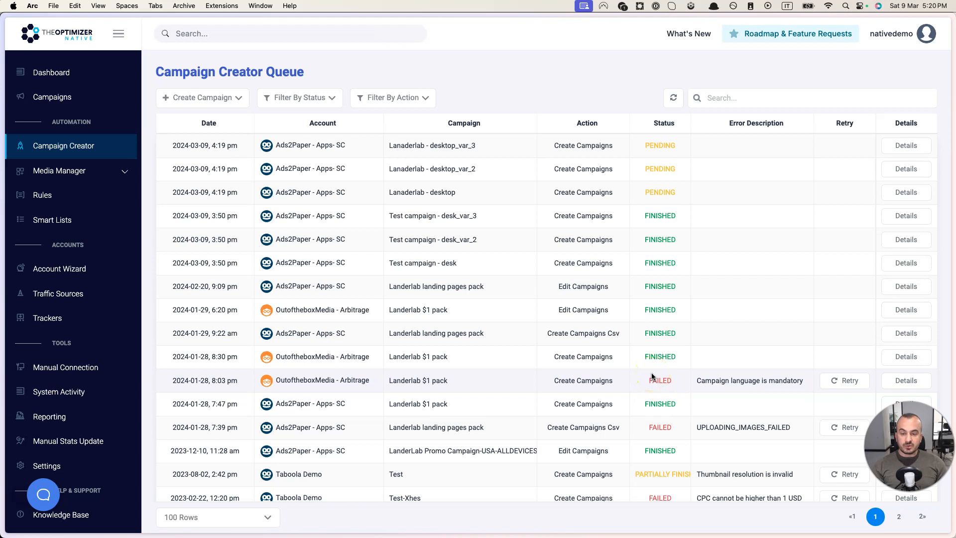
- Examine the error details of the failed Landerlab $1 pack campaign from 2024-01-28, 8:03 pm, and open it for a retry
left_click(836, 384)
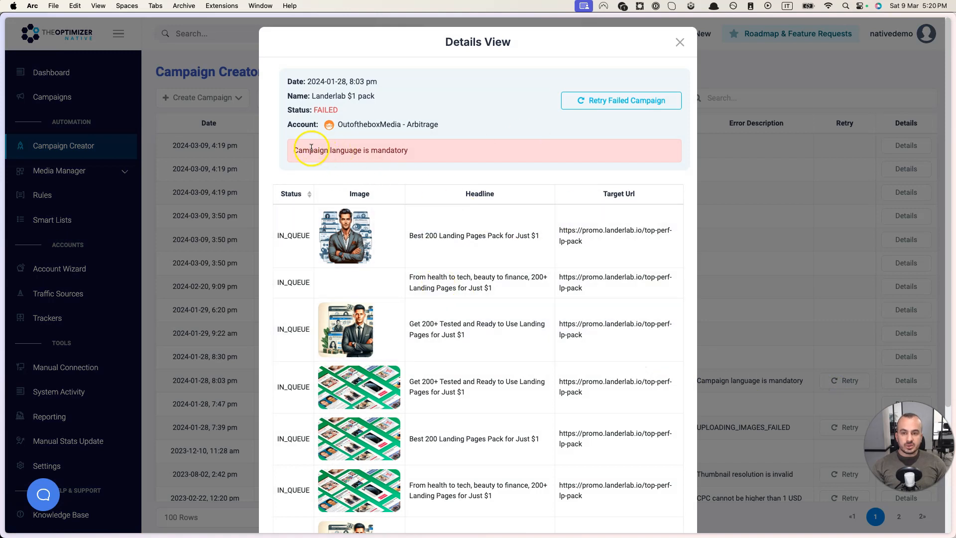
left_click_drag(294, 150, 417, 157)
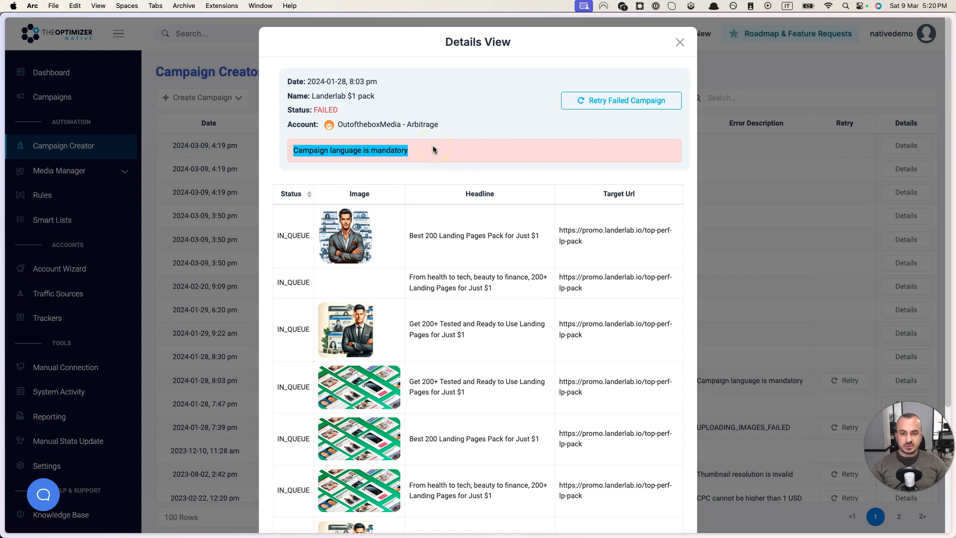
left_click(623, 102)
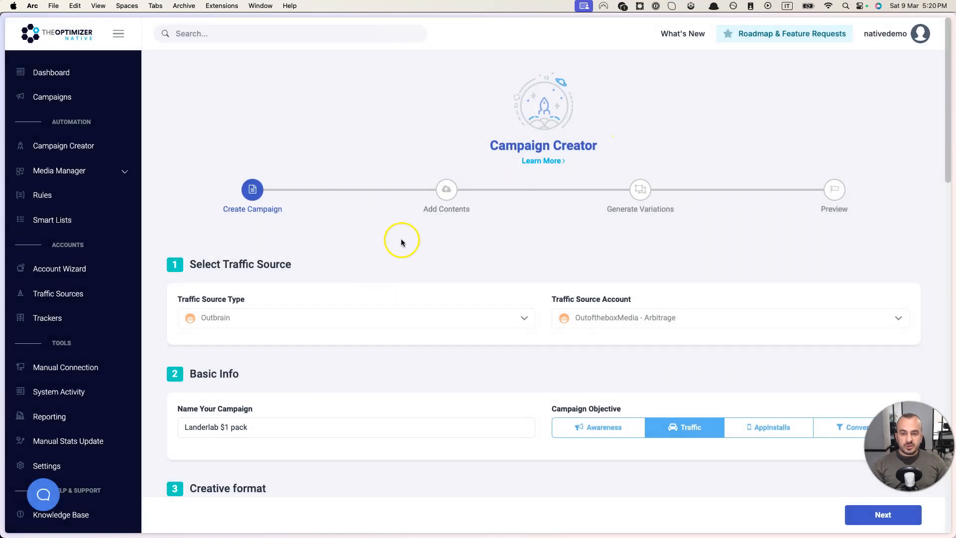
- Review the retried campaign's traffic source, basic info, creative format, scheduling and bidding settings, and return to the Campaign Creator Queue
scroll(440, 232, "down", 3)
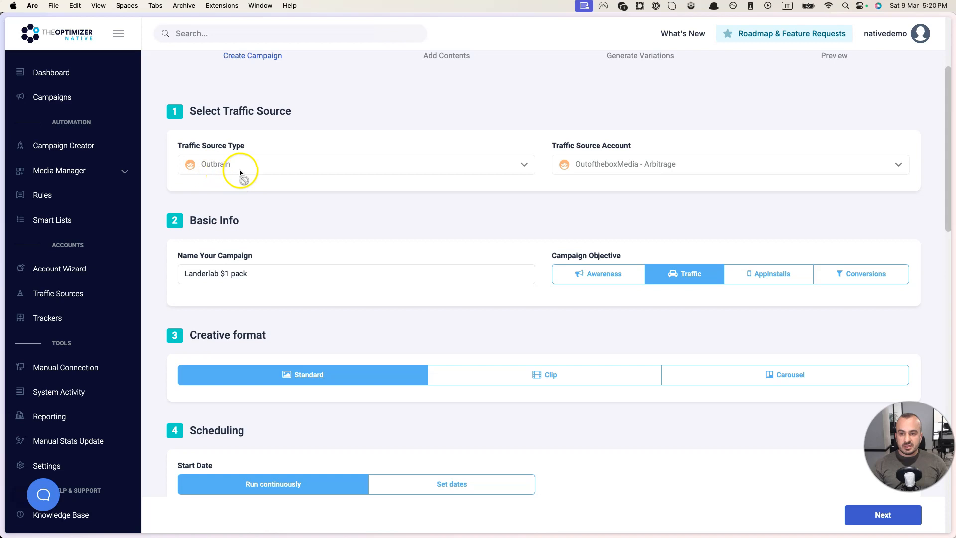
scroll(369, 231, "down", 1)
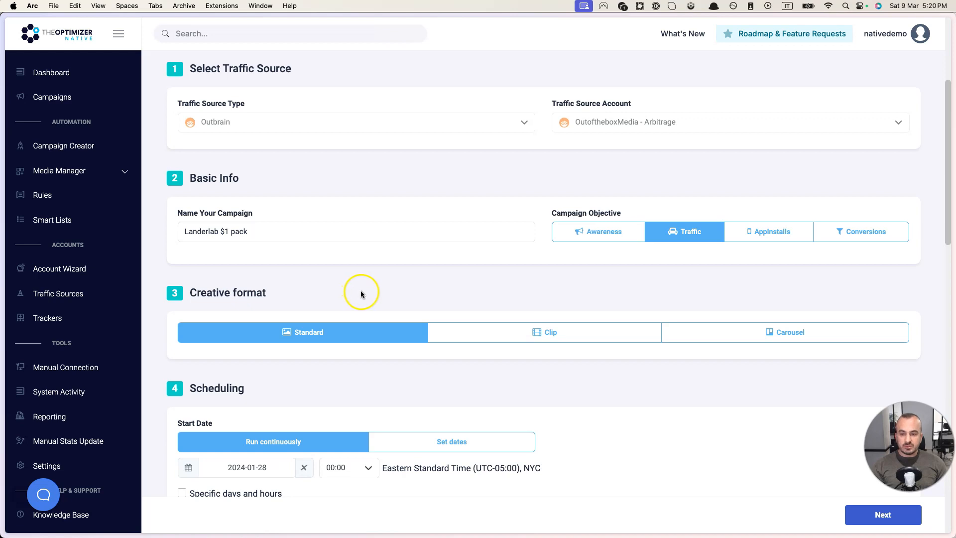
scroll(361, 291, "down", 5)
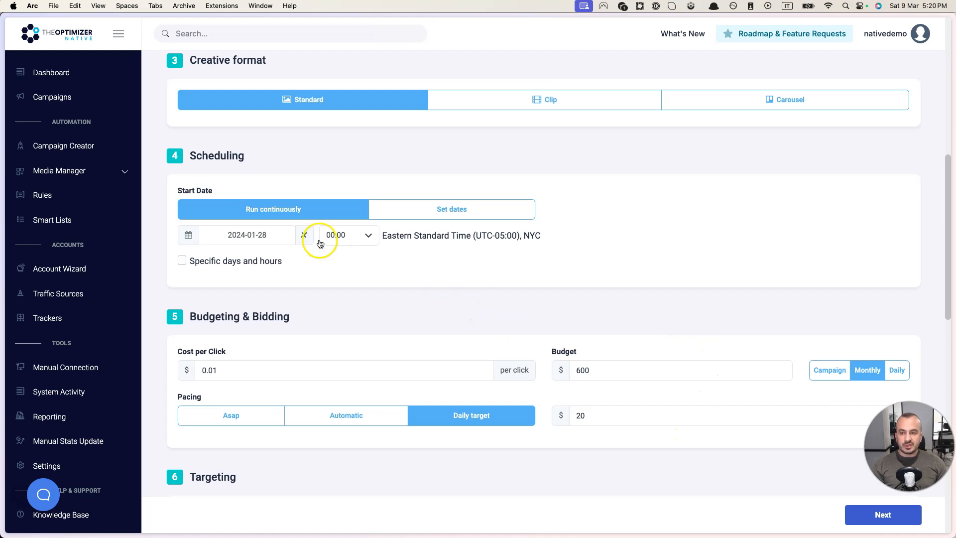
left_click(76, 153)
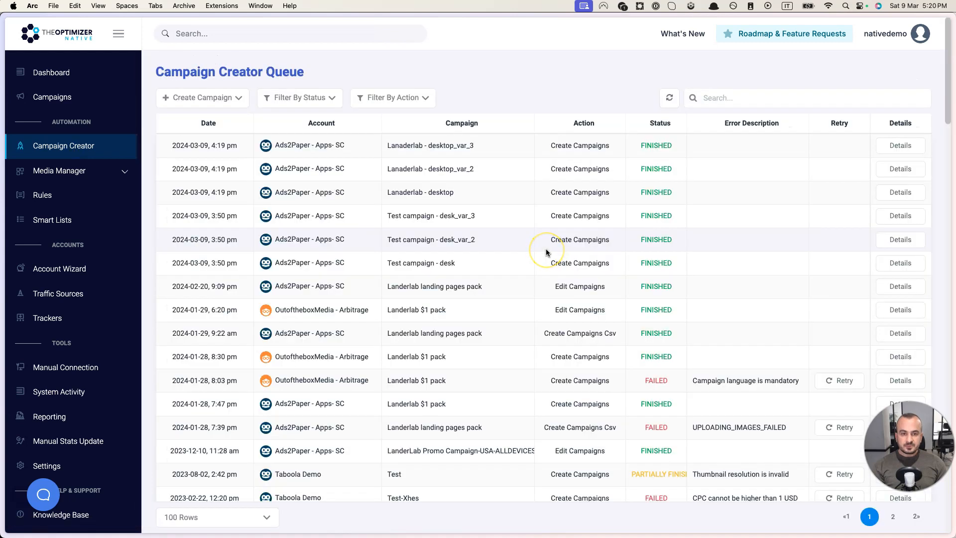